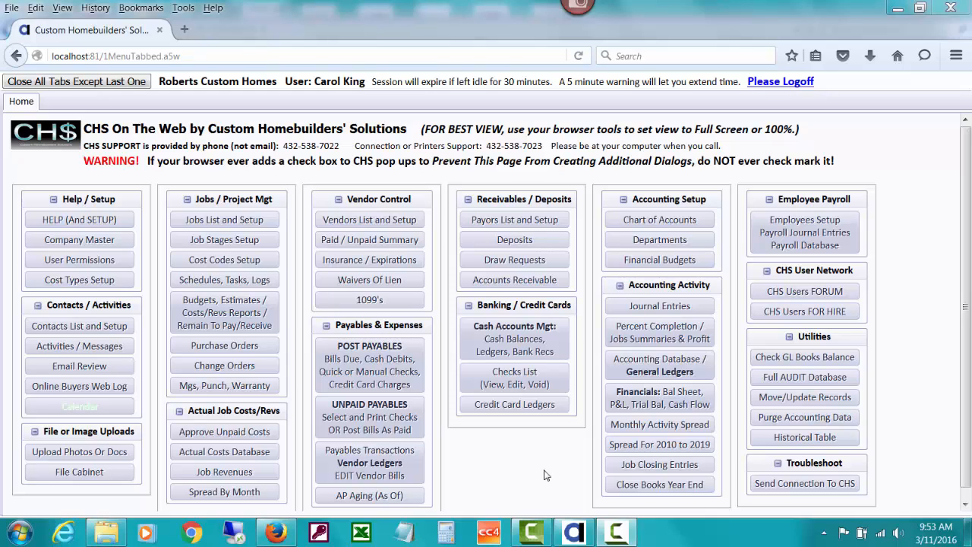
Open the Credit Card Charges And Payments help document from the Credit Card Ledgers help and view page 2 about Step 1
click(514, 405)
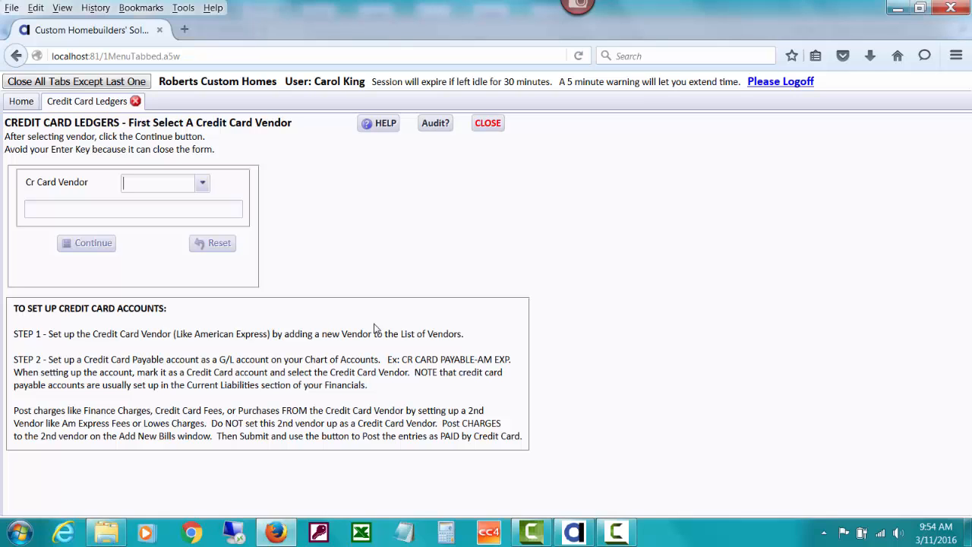
click(372, 126)
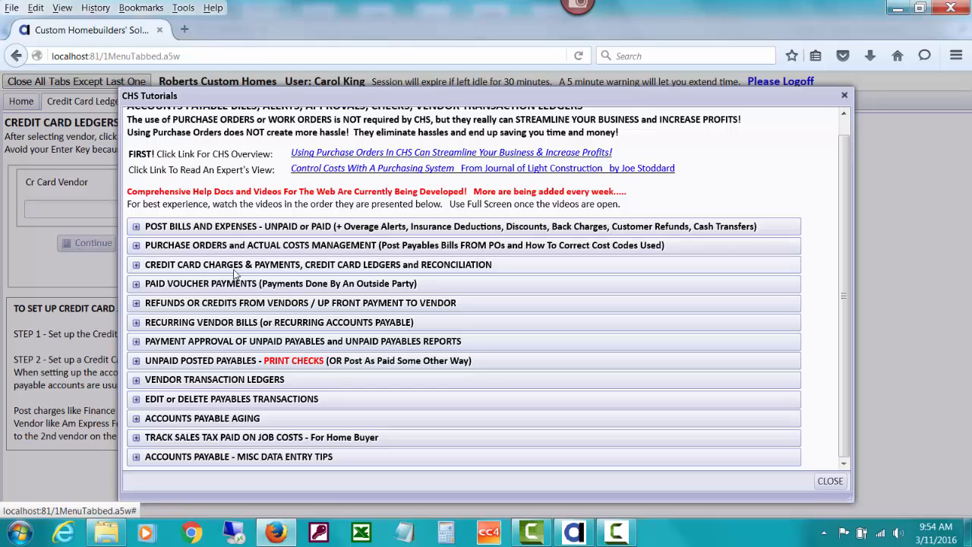
click(278, 267)
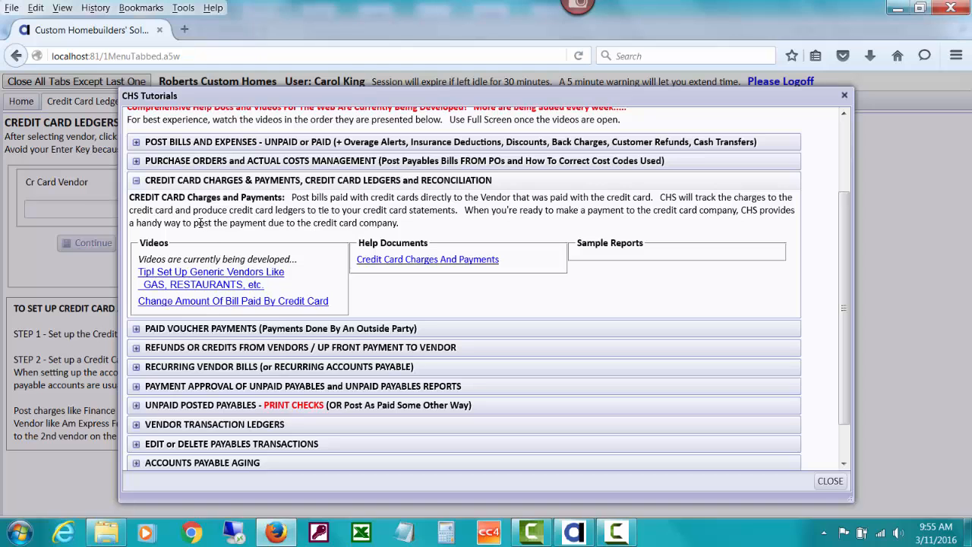
click(400, 261)
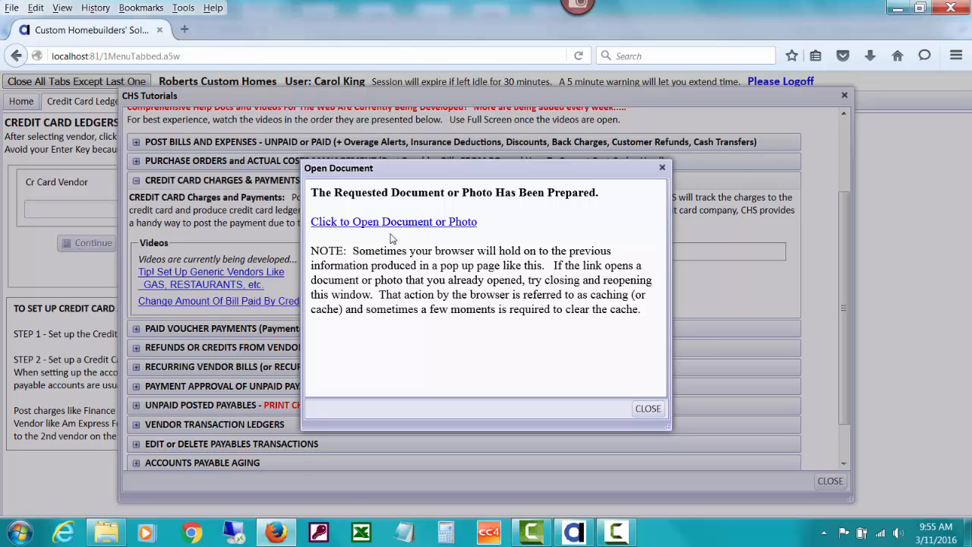
click(391, 226)
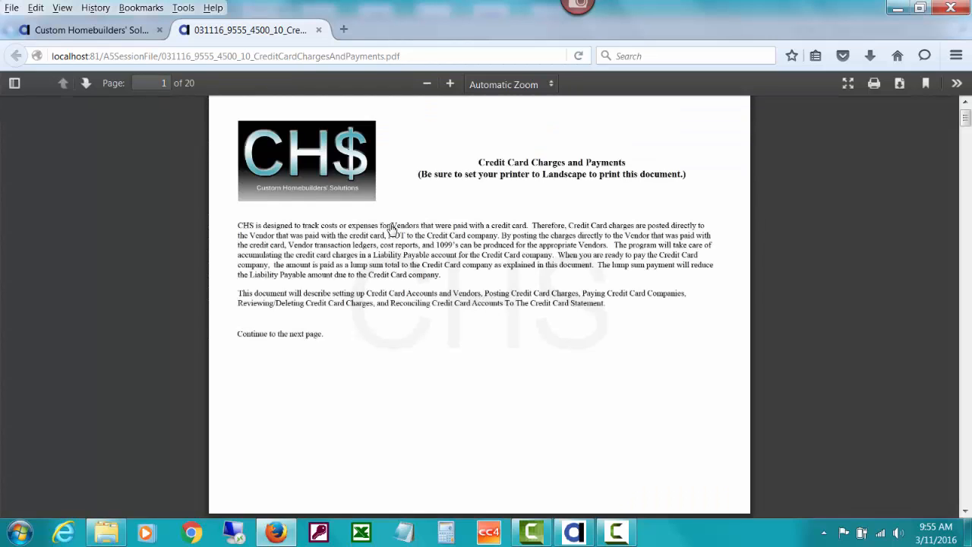
click(450, 84)
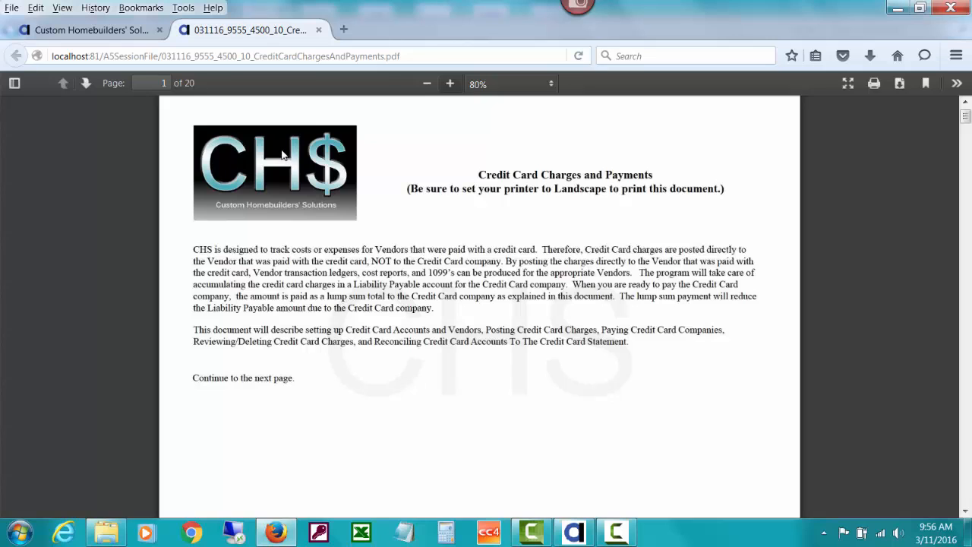
click(86, 83)
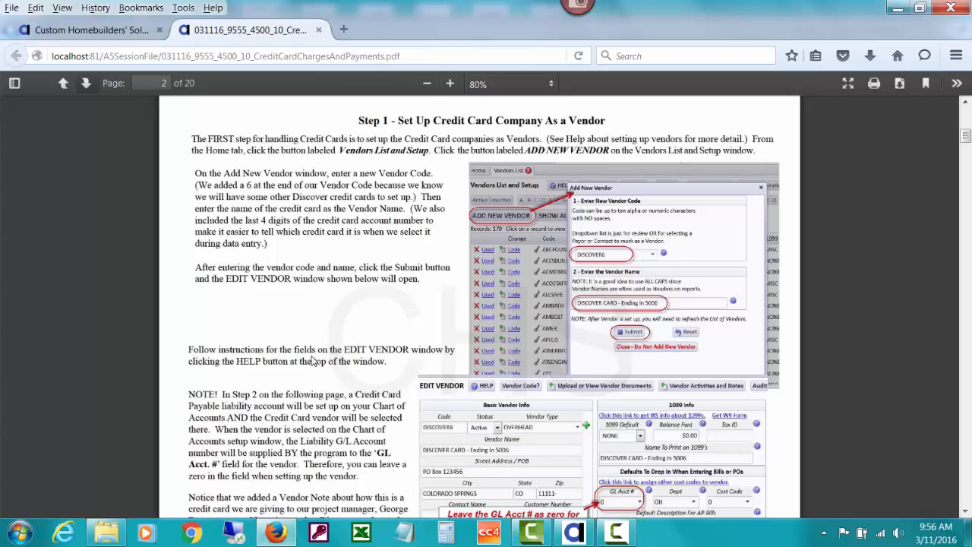
Return to the CHS web page and close the open help windows and Credit Card Ledgers
click(106, 31)
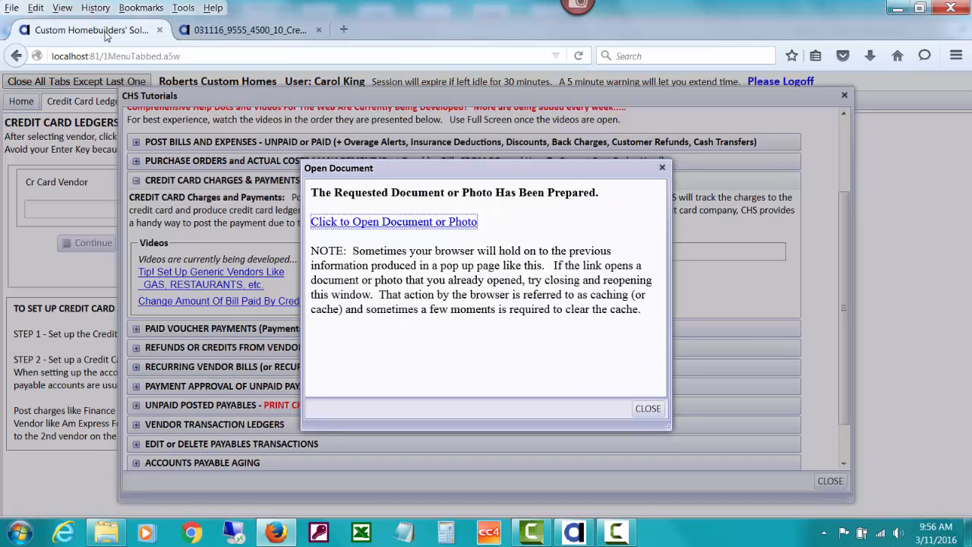
click(647, 409)
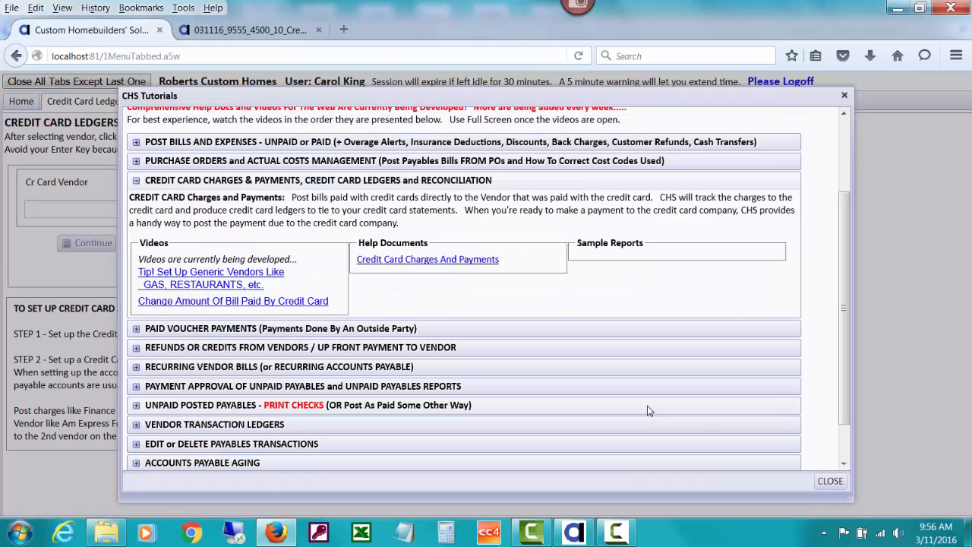
click(828, 480)
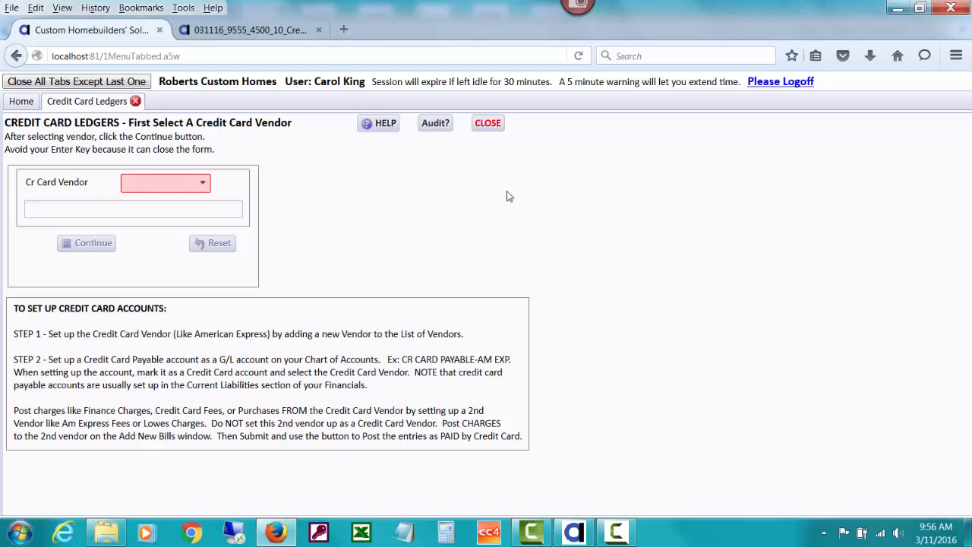
click(488, 123)
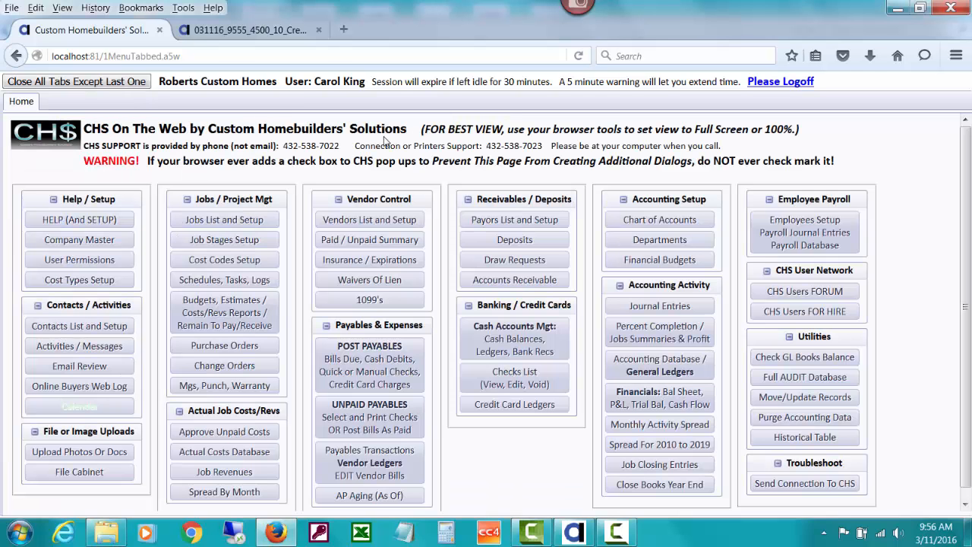
In the vendors list, show the vendors filed under D and start a new vendor with the code DISCOVER6
click(391, 220)
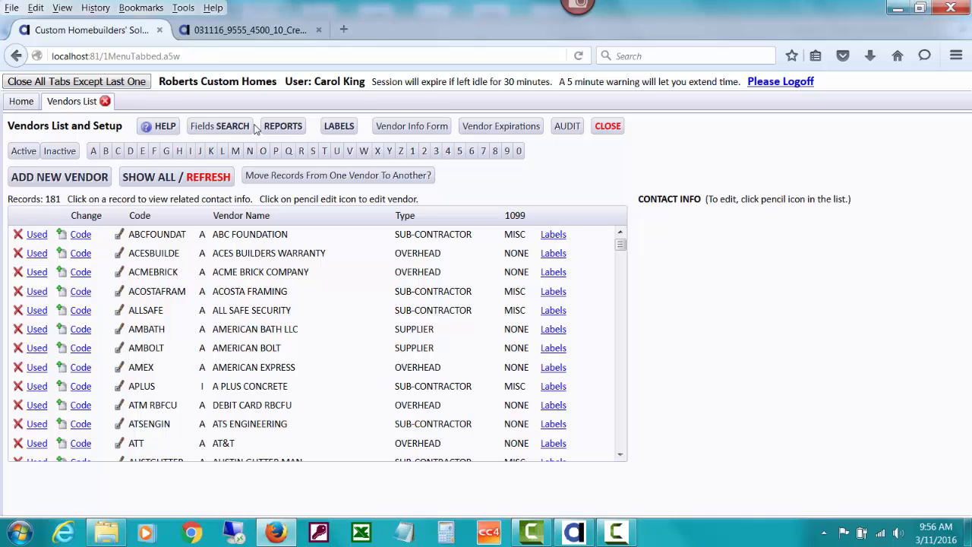
click(131, 151)
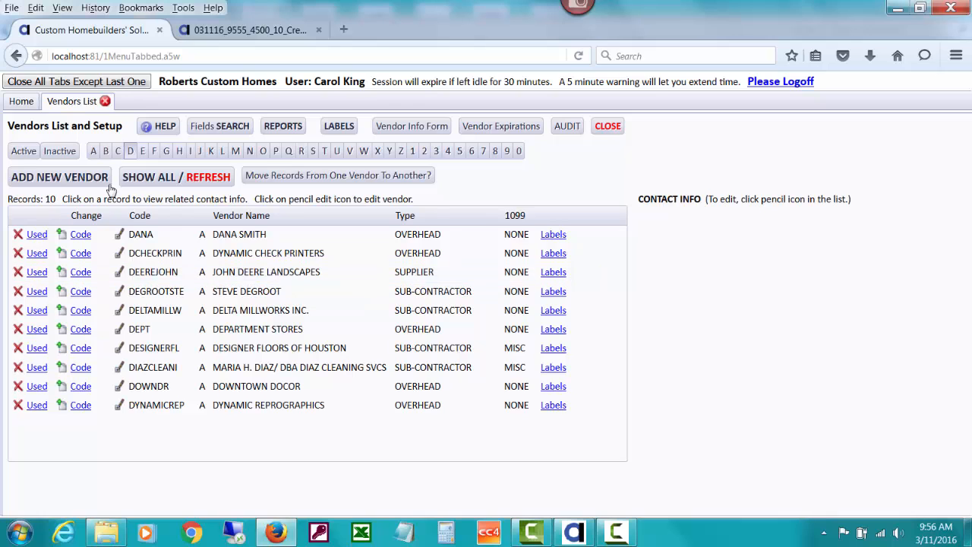
click(61, 177)
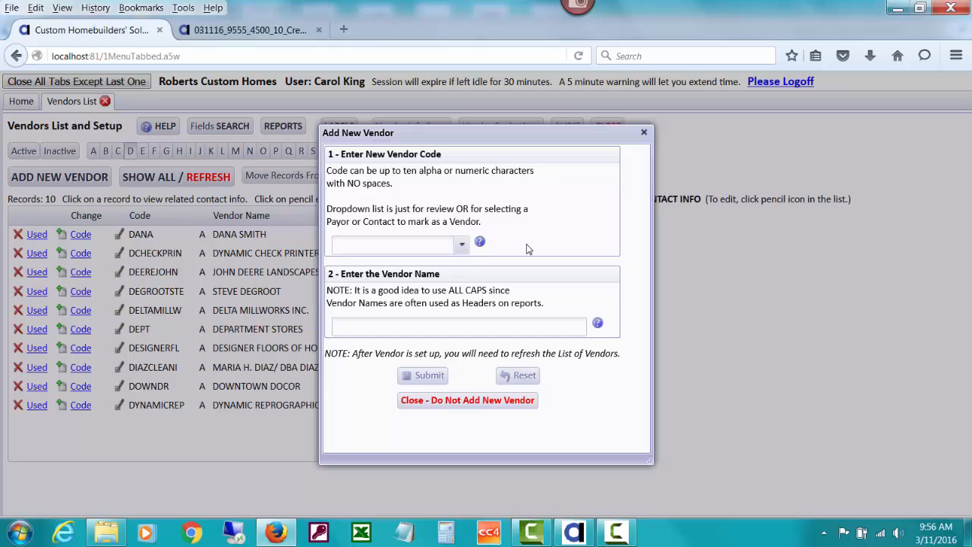
text(DIS)
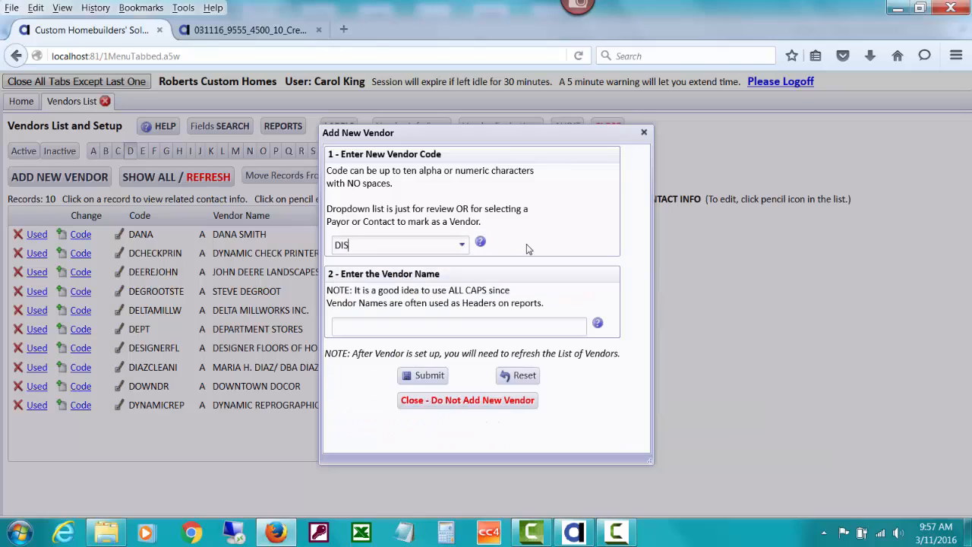
text(COVER)
text(6)
Name the new vendor DISCOVER CARD - Ending in, followed by the card's last four digits, and submit it
text(DISCOVER)
text( CARD - )
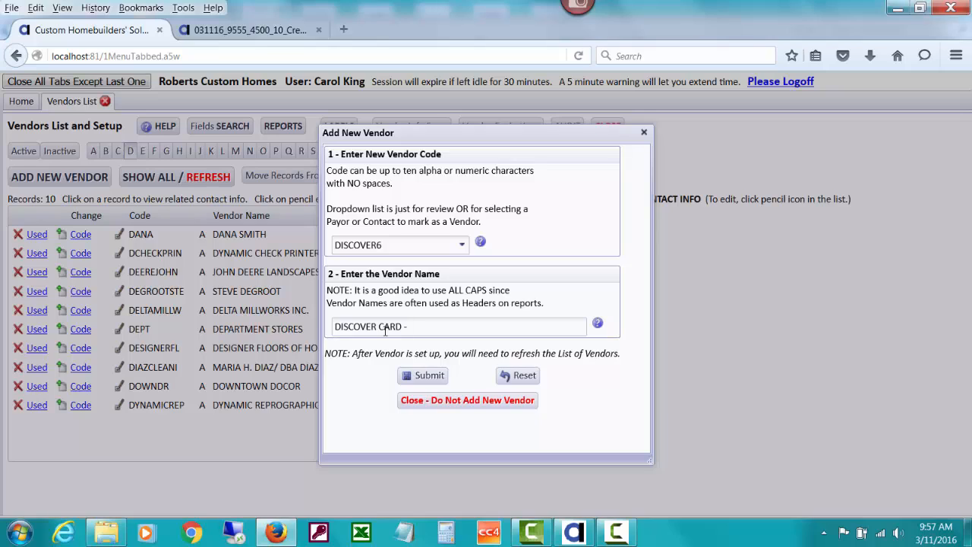
text(Ending in 5006)
click(428, 377)
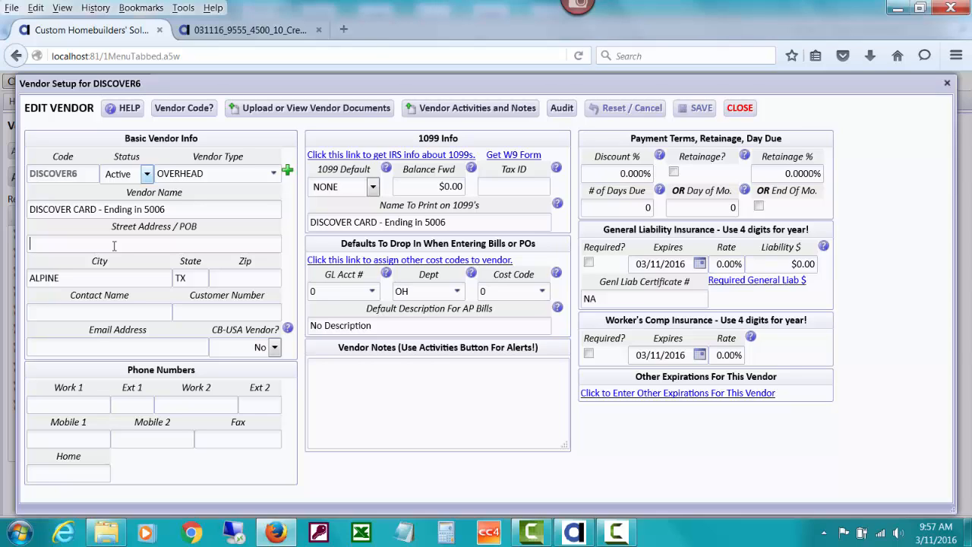
Fill in the DISCOVER6 vendor's mailing address with its PO box, city, state and zip code
text(PO BOX)
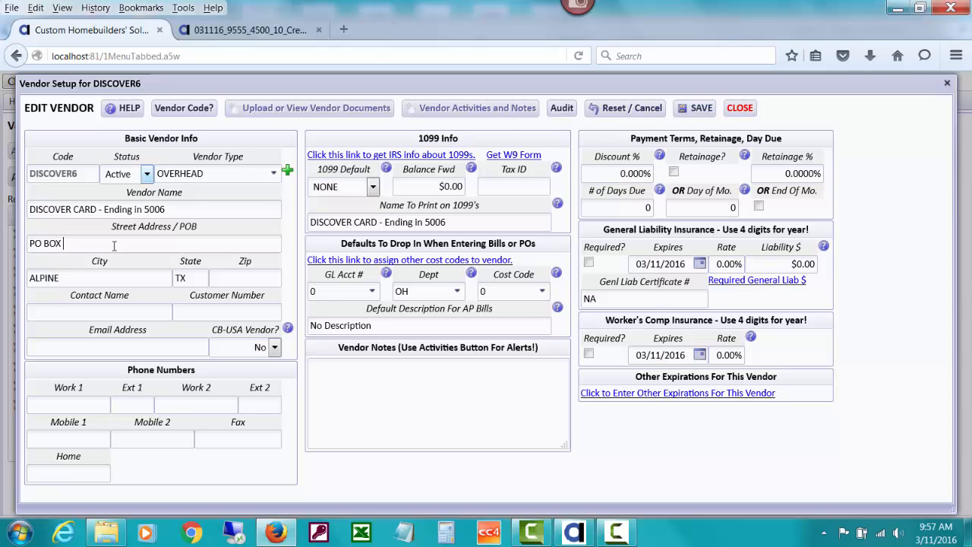
text( 123456)
drag(85, 278, 20, 278)
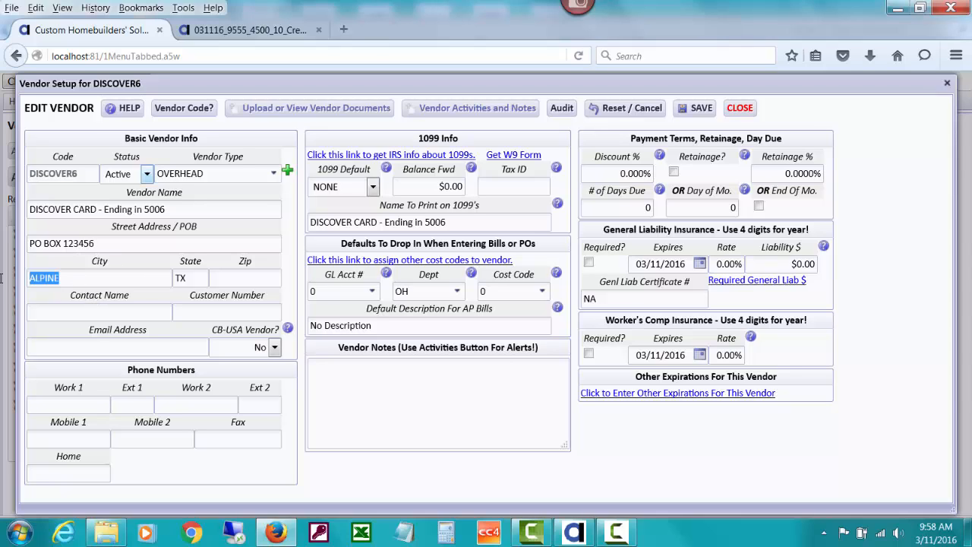
text(COLORADO SPRING)
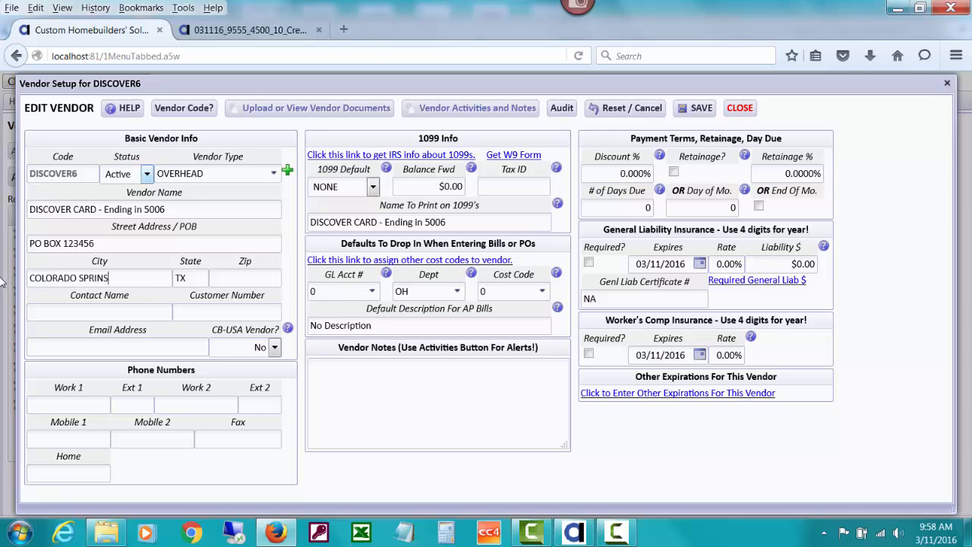
text(S)
key(Tab)
text(CO)
key(Tab)
text(11111-1111)
key(Tab)
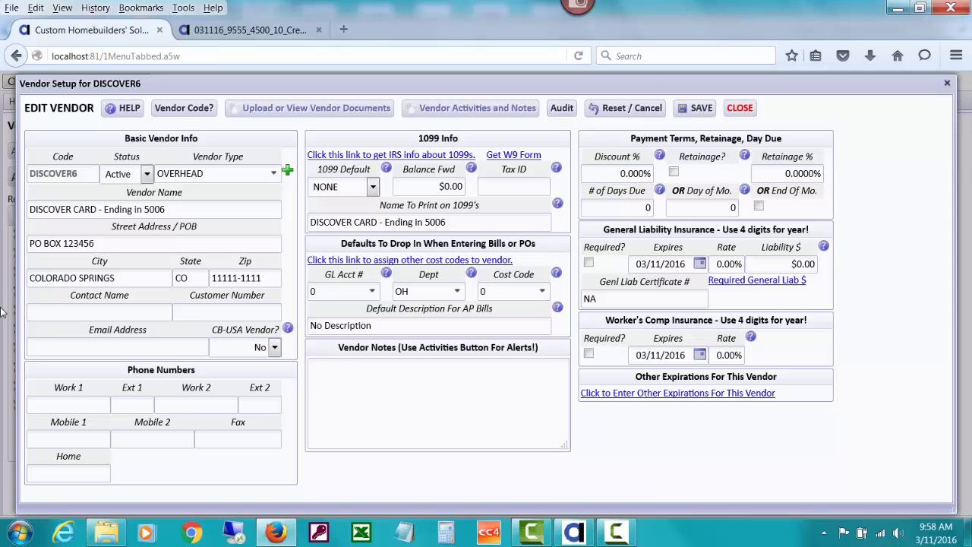
Enter the vendor's phone number as Work 1
click(44, 408)
text(800) 111-1111)
key(Tab)
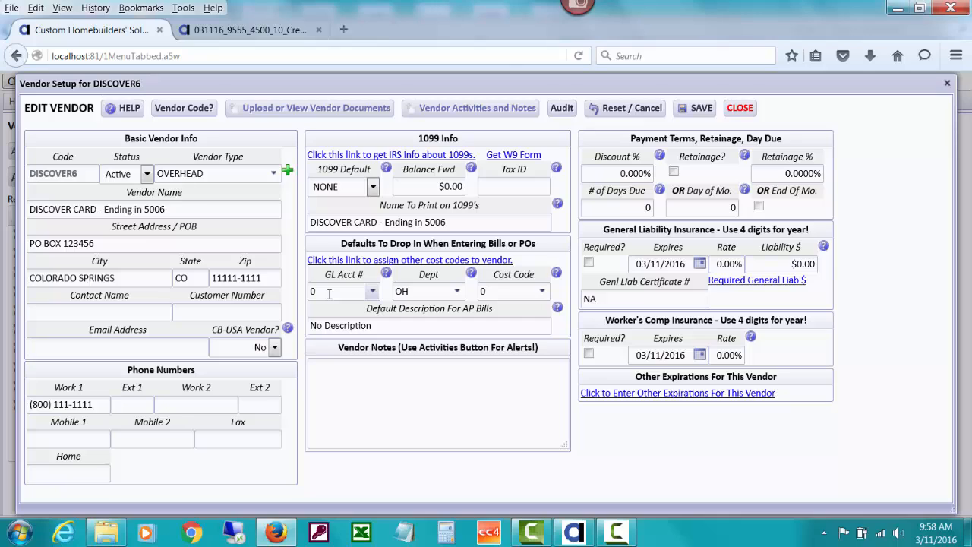
Add a vendor note stating that this Discover Card is given to the named employee to use, and save and close the vendor record
click(351, 387)
text(This is the Discove)
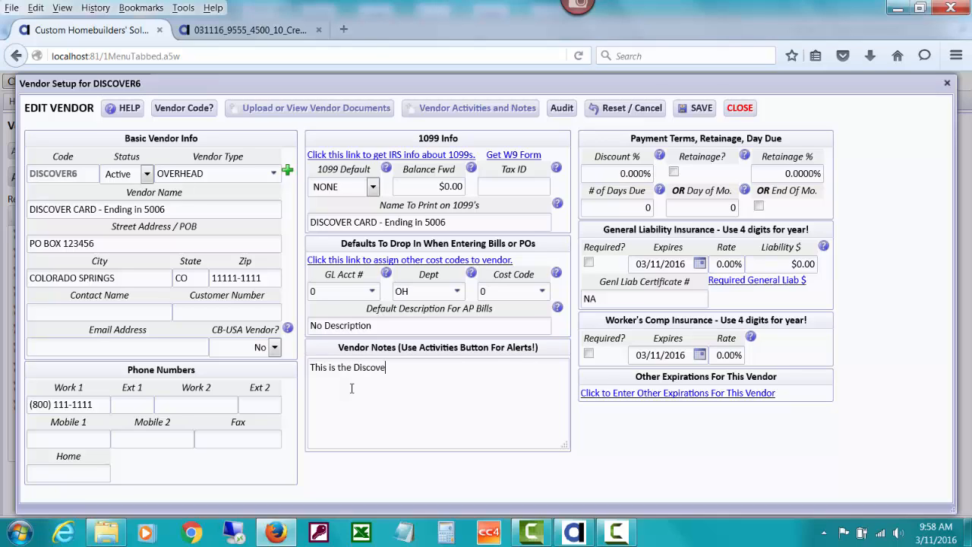
text(r Card given to George B)
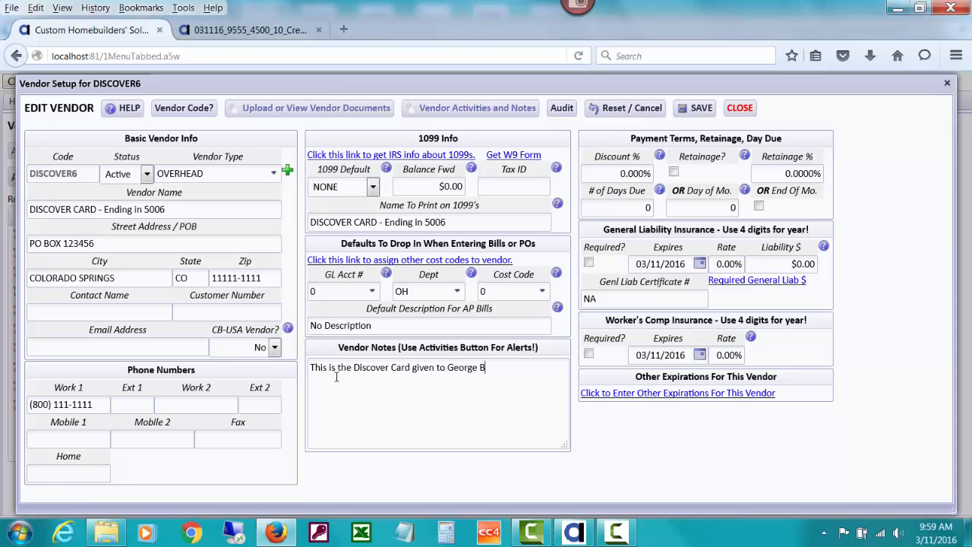
text(rown to use.)
click(699, 109)
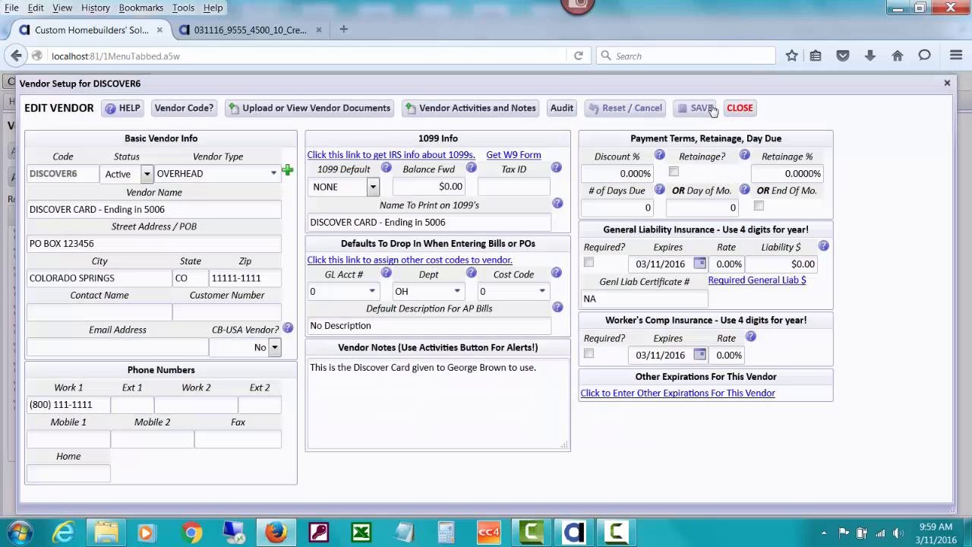
click(738, 109)
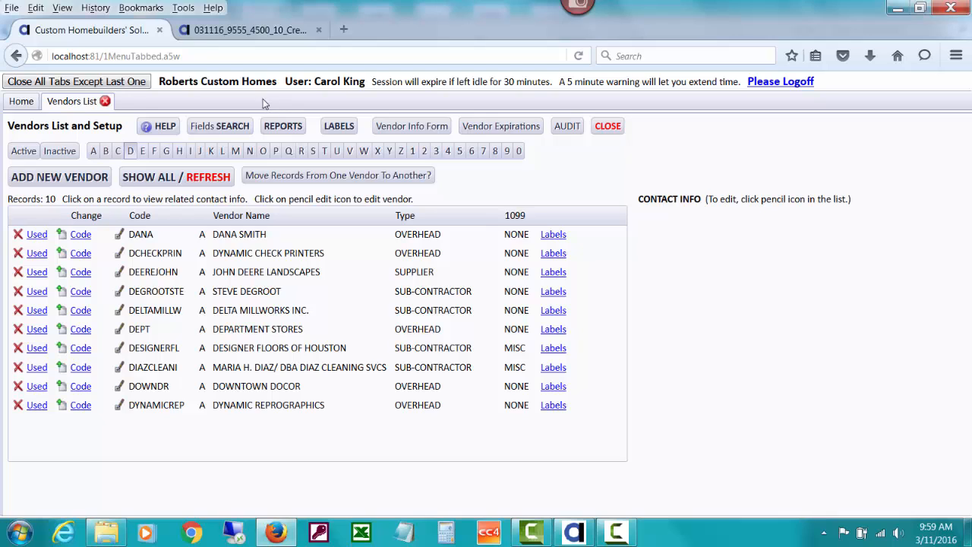
Consult page 3 of the help document on setting up credit card liability accounts in the Chart of Accounts
click(225, 32)
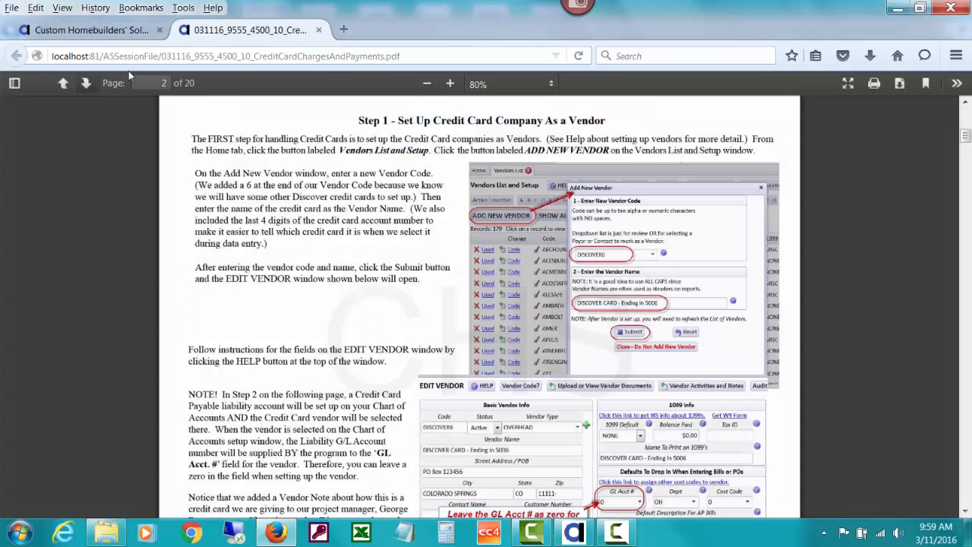
click(87, 83)
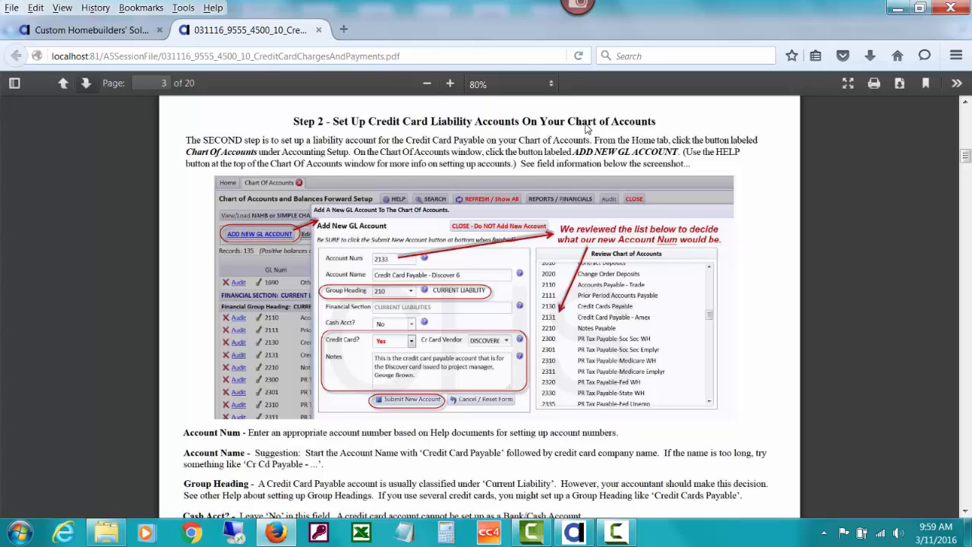
Return to the CHS vendors list, refresh it, and check the vendors filed under D for the new card vendor
click(130, 32)
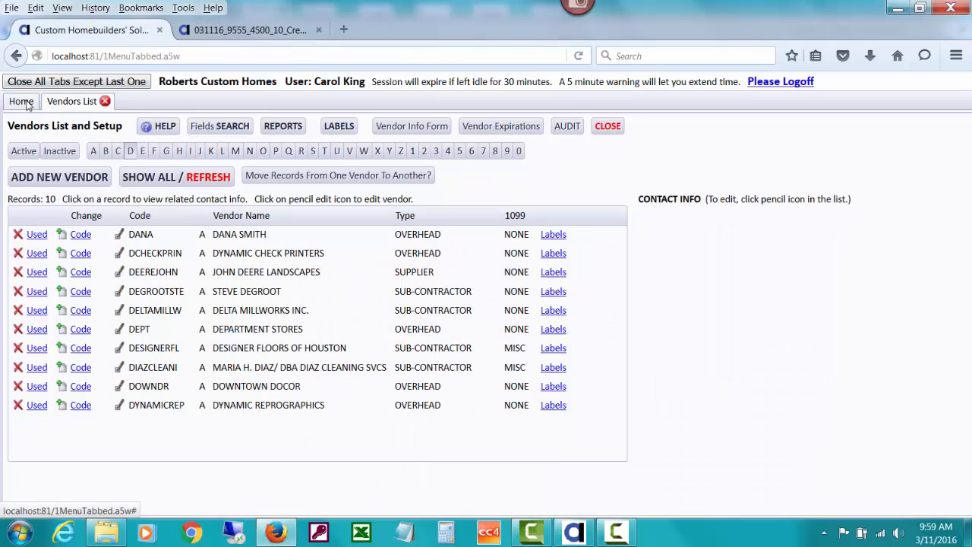
click(211, 174)
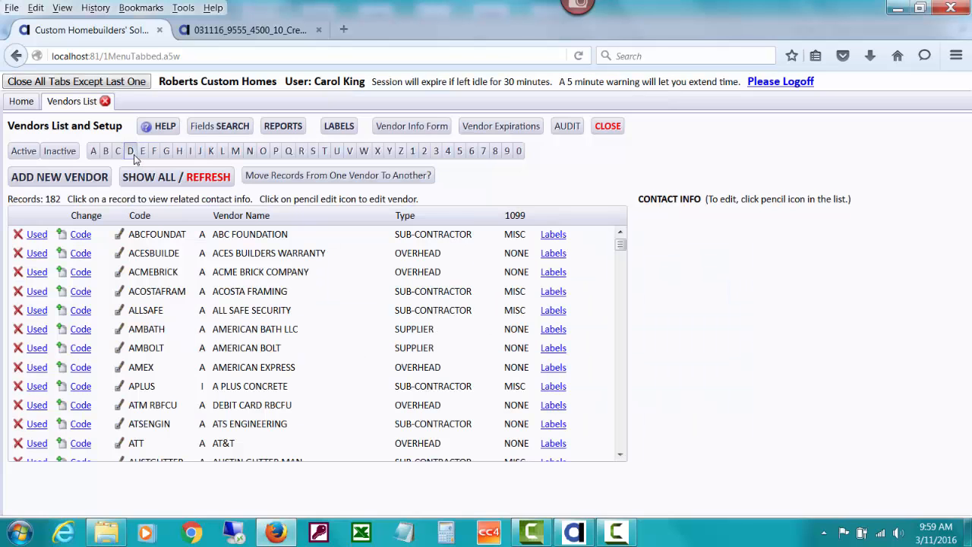
click(134, 154)
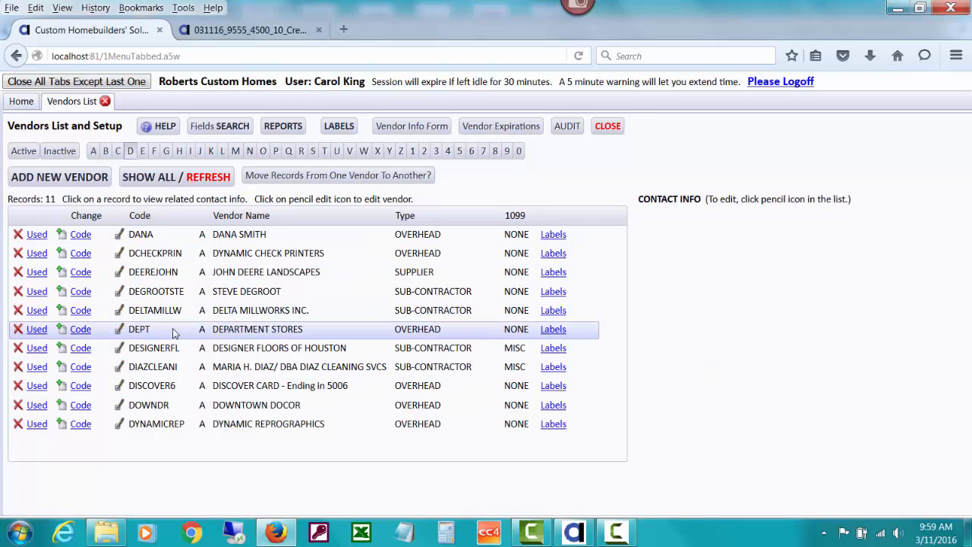
Open the Chart of Accounts and review the existing accounts in the Current Liabilities section
click(23, 103)
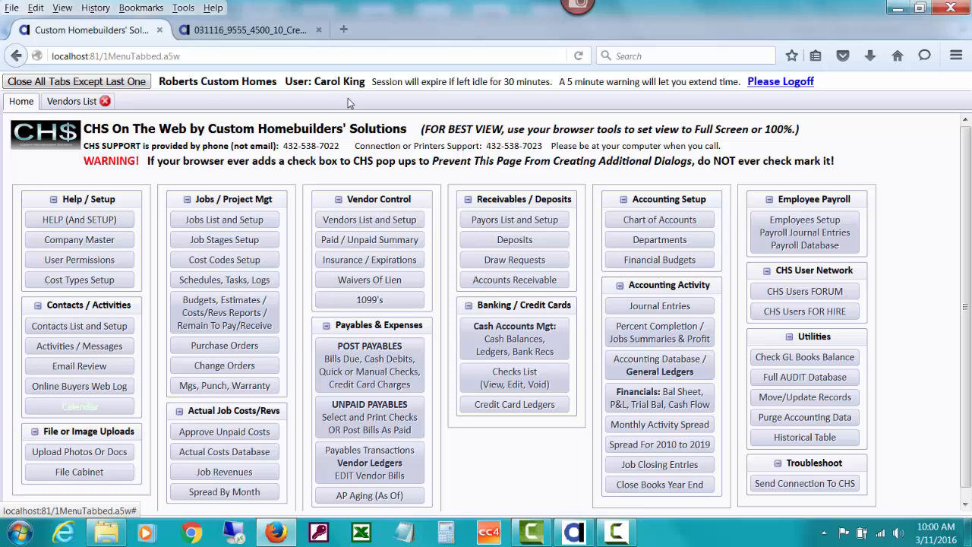
click(635, 221)
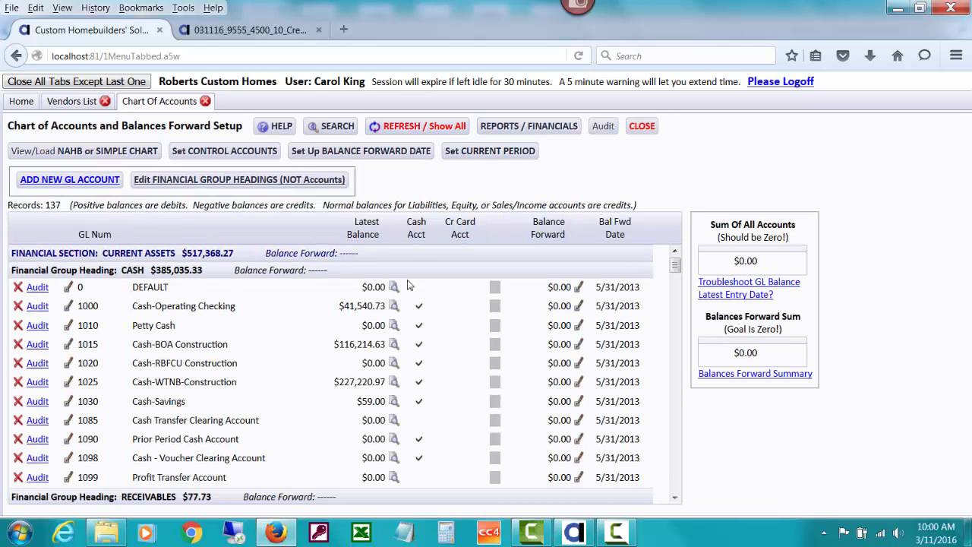
drag(675, 266, 675, 334)
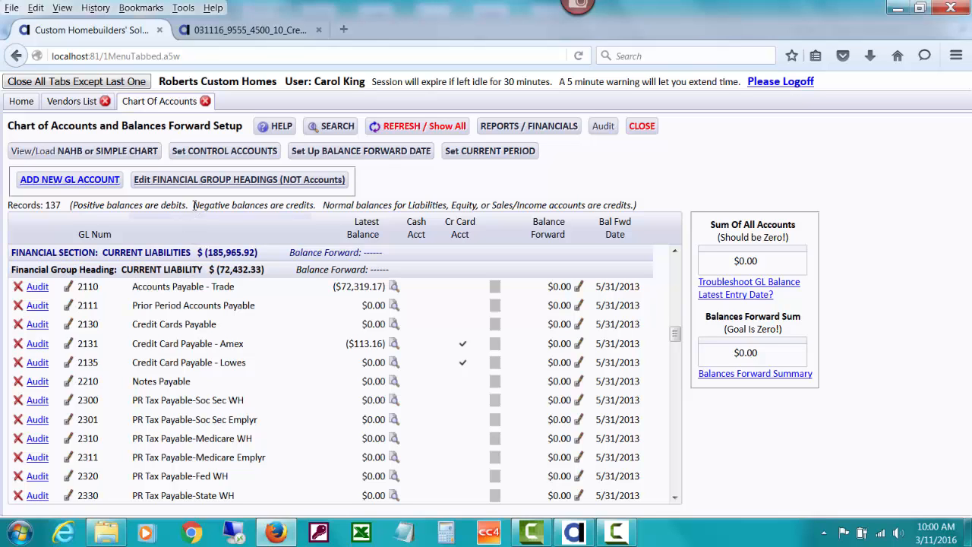
Add and save a financial group heading named CREDIT CARD LIABILITIES in section 200 with sort number 220
click(195, 181)
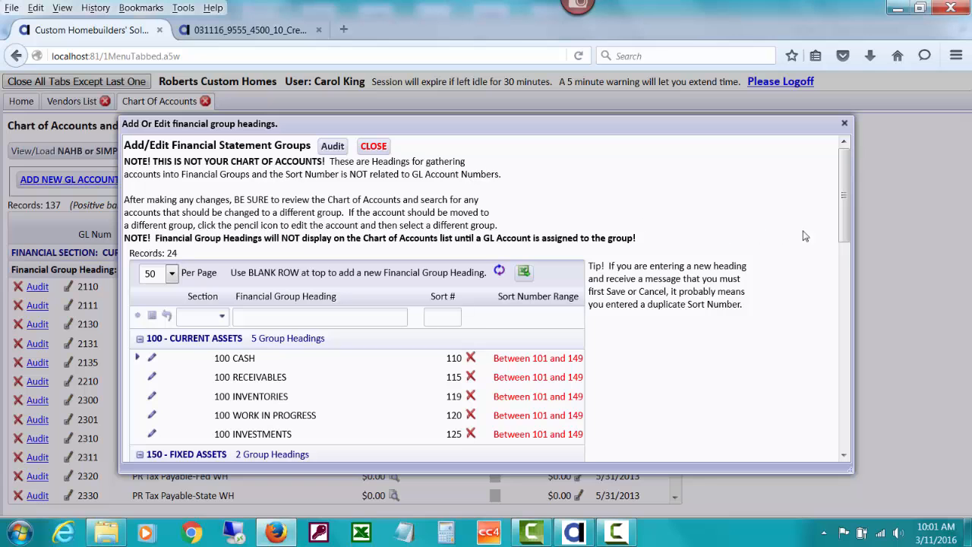
drag(840, 227, 842, 327)
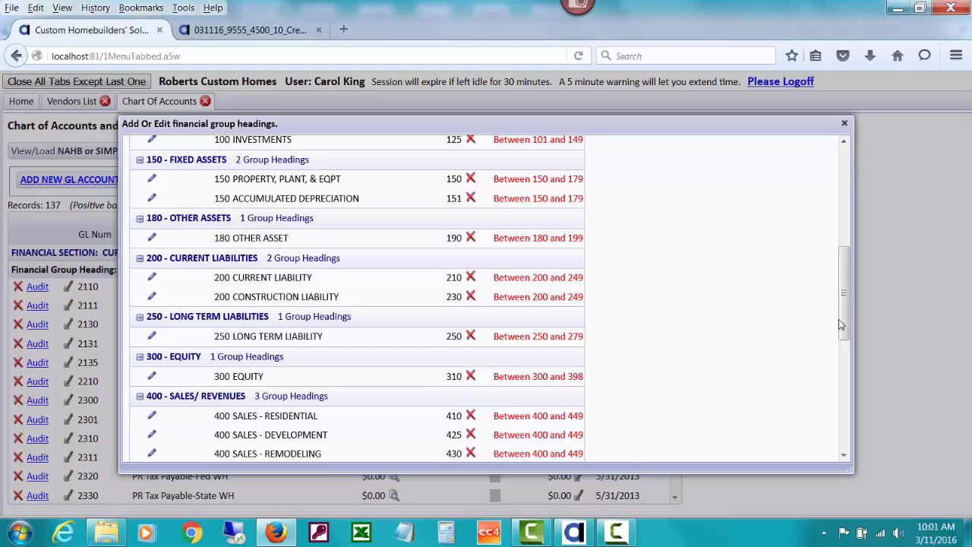
drag(842, 311, 842, 241)
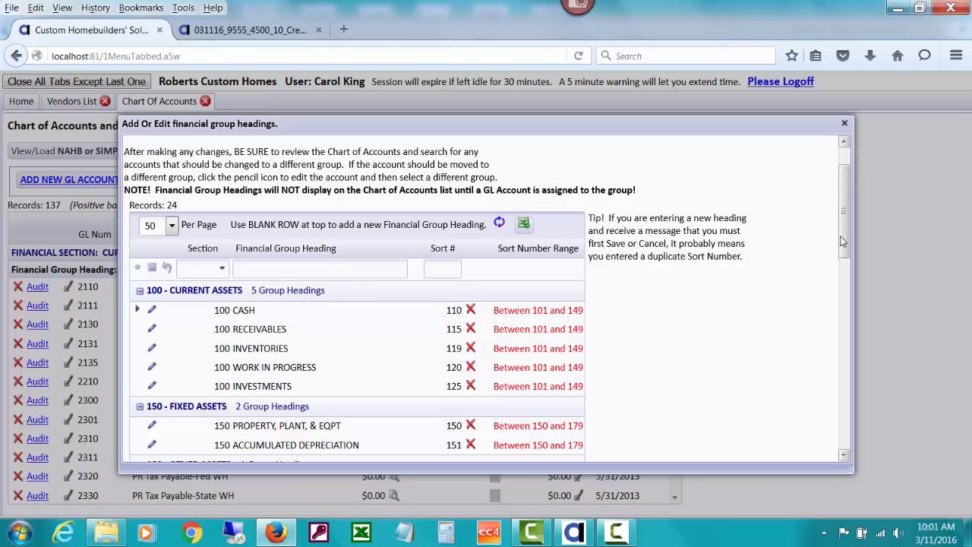
drag(841, 242, 841, 193)
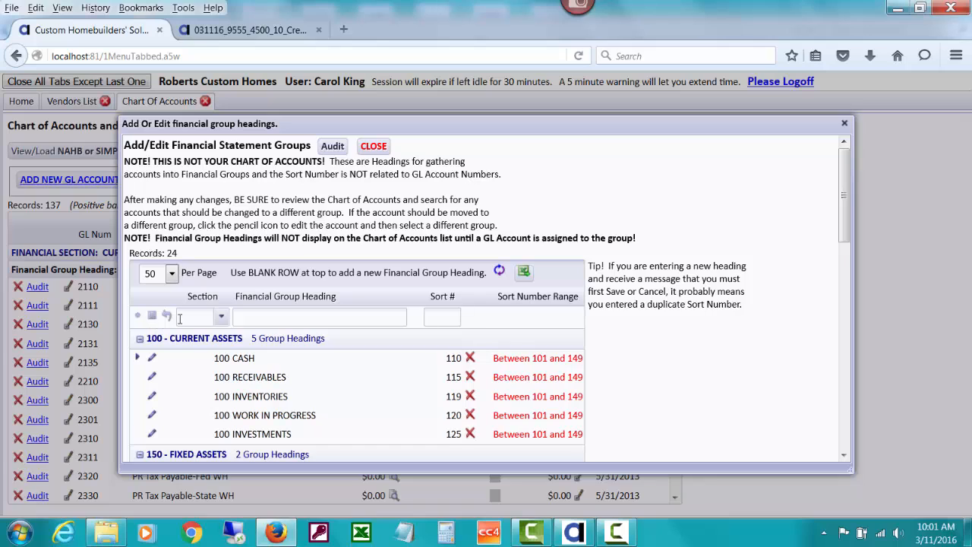
click(219, 316)
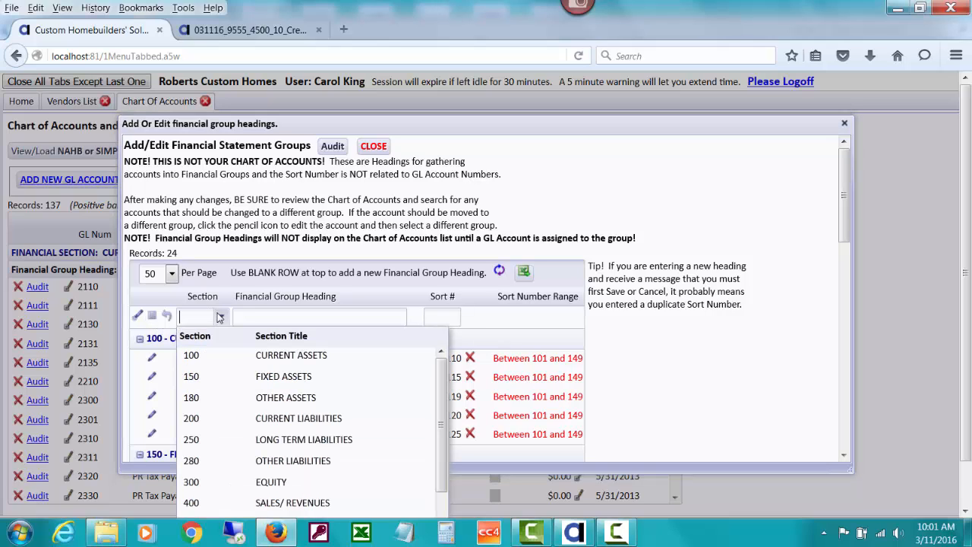
click(238, 420)
click(236, 316)
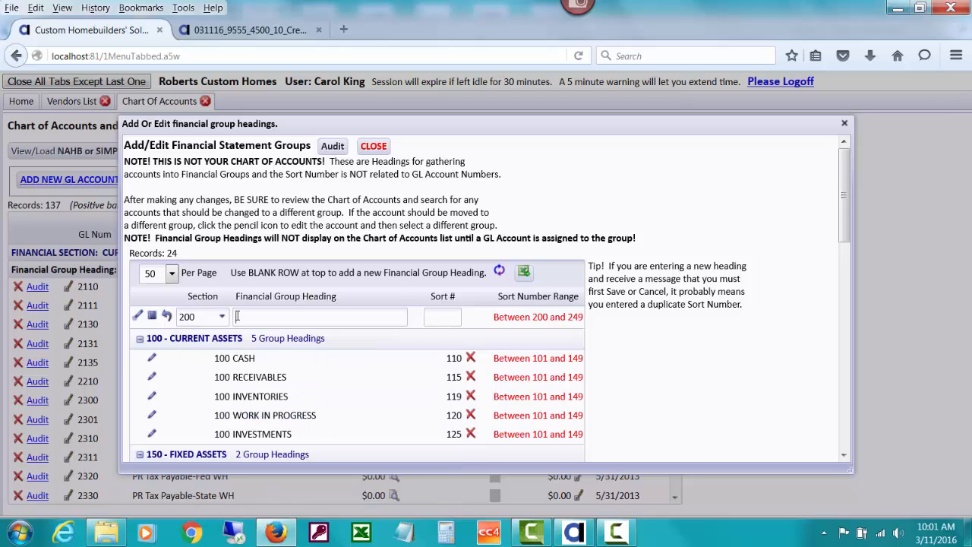
text(CREDIT CARD LIABILITIES)
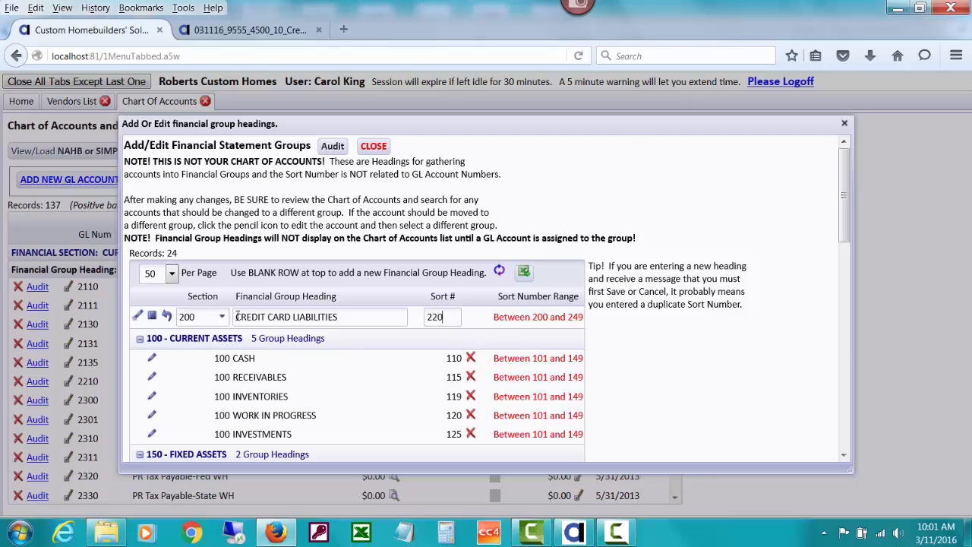
scroll(236, 316, down, 10)
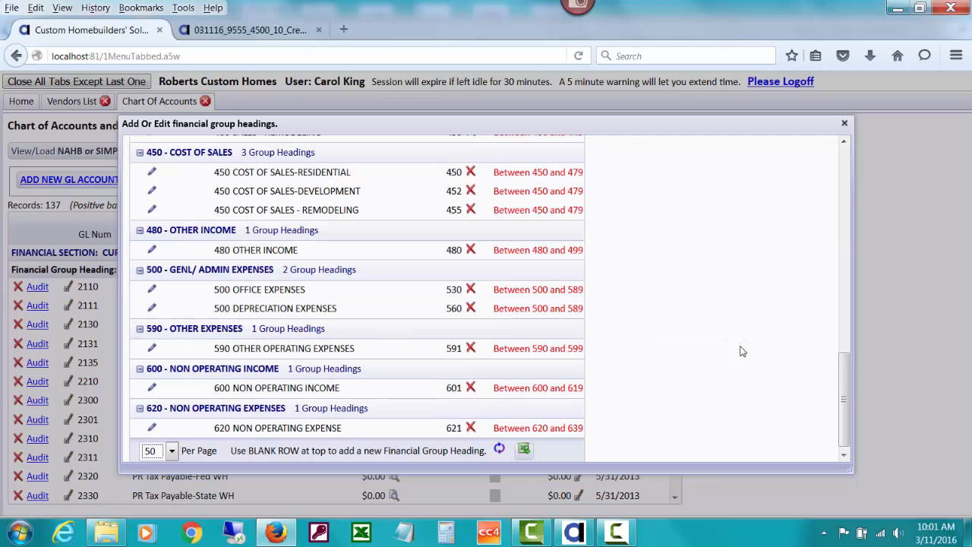
drag(844, 380, 842, 163)
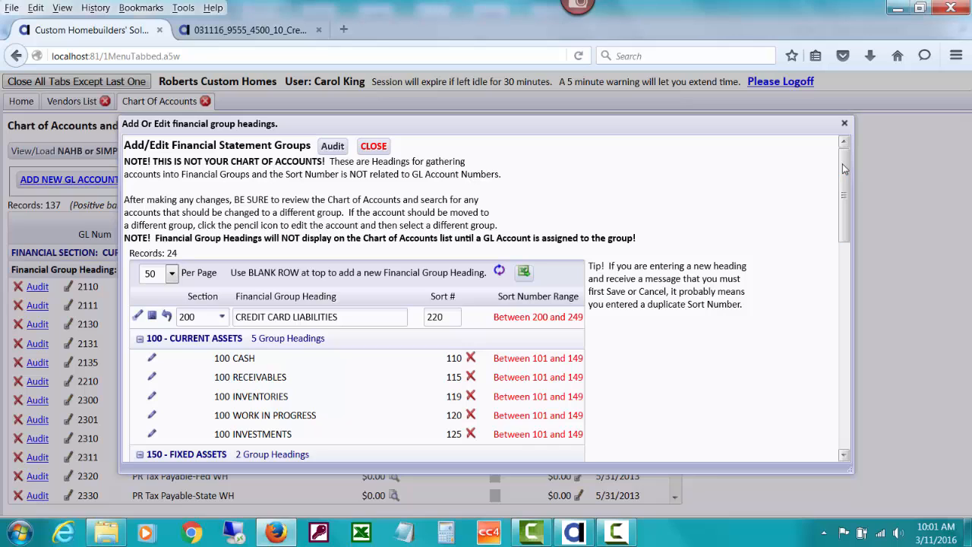
click(153, 316)
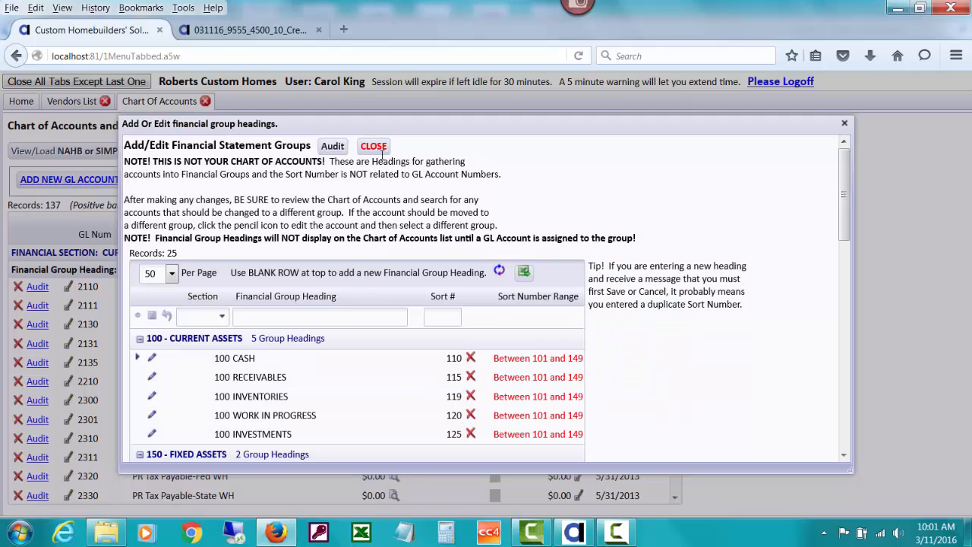
Check the new heading's place among the Current Liabilities group headings and close the group headings editor
scroll(827, 281, down, 5)
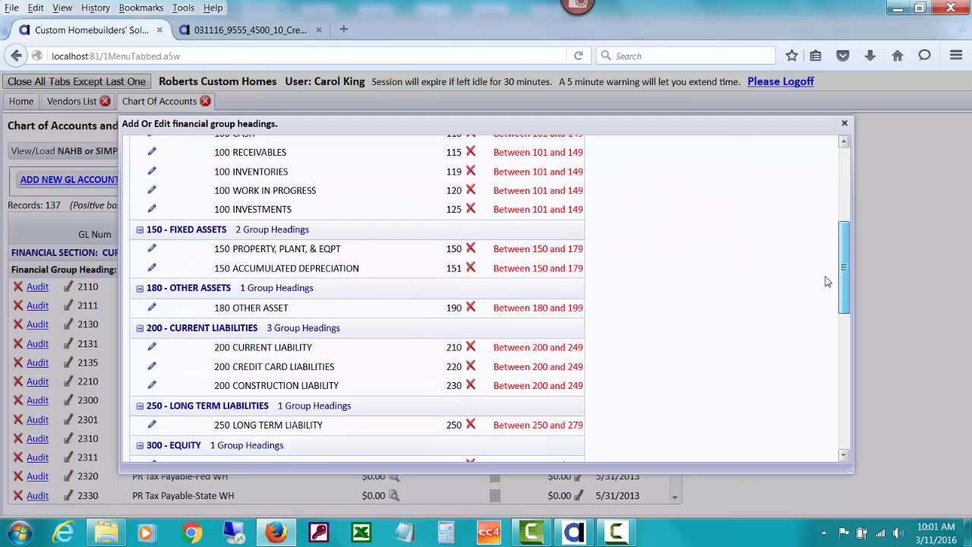
scroll(827, 282, down, 1)
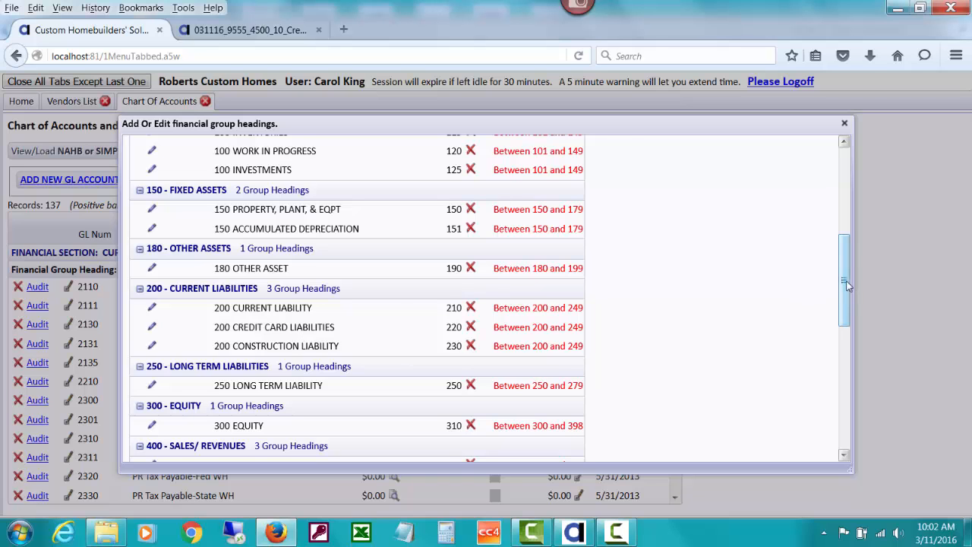
drag(844, 285, 844, 195)
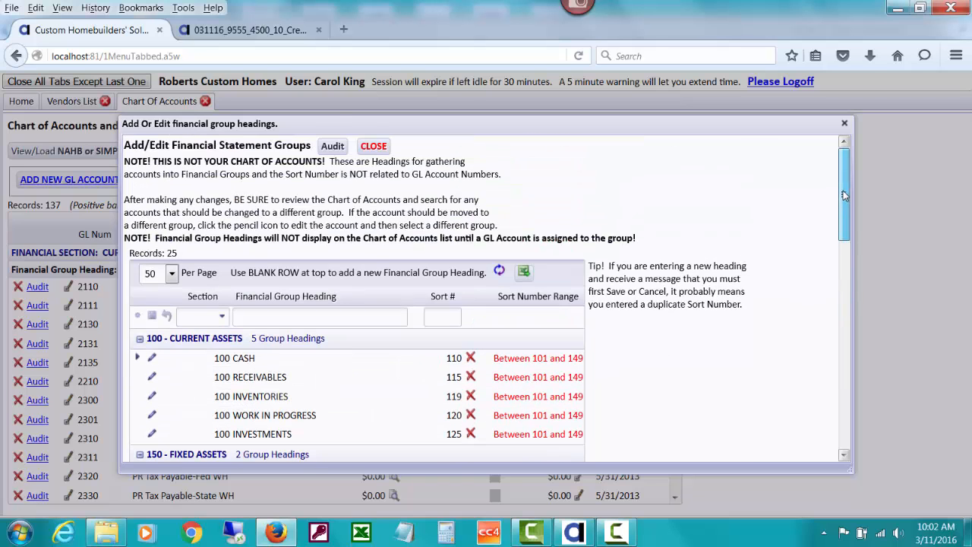
click(377, 148)
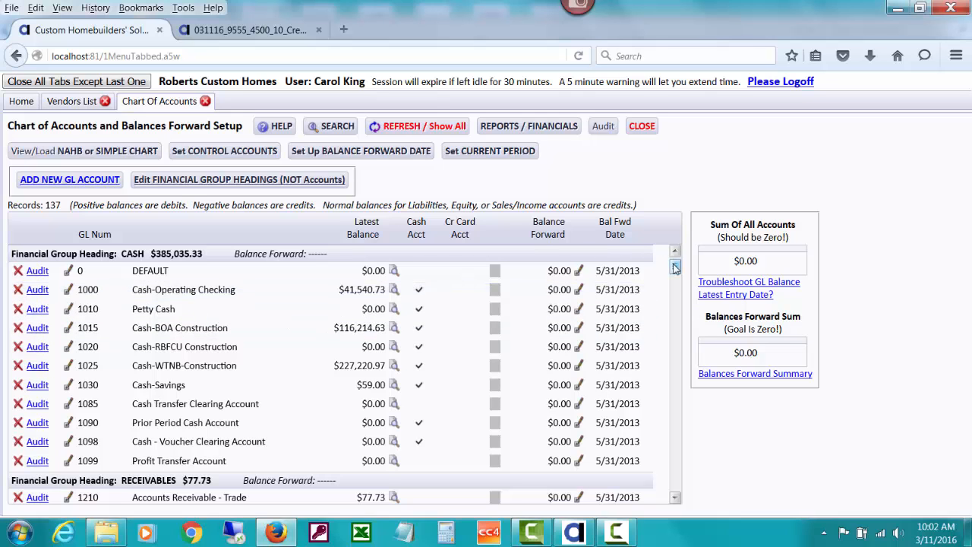
Reassign account 2130 Credit Cards Payable to group heading 220 CREDIT CARD LIABILITIES and post the edit
drag(674, 266, 674, 332)
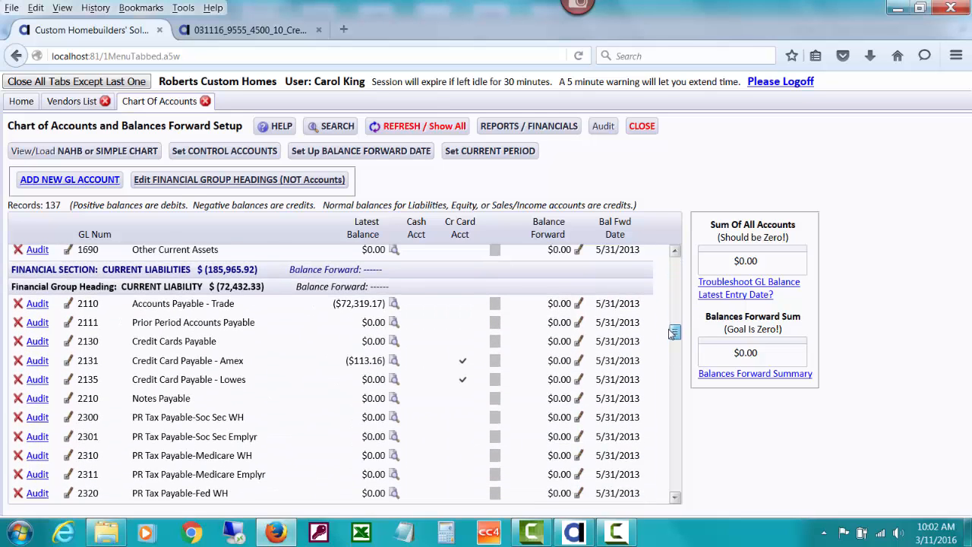
click(68, 343)
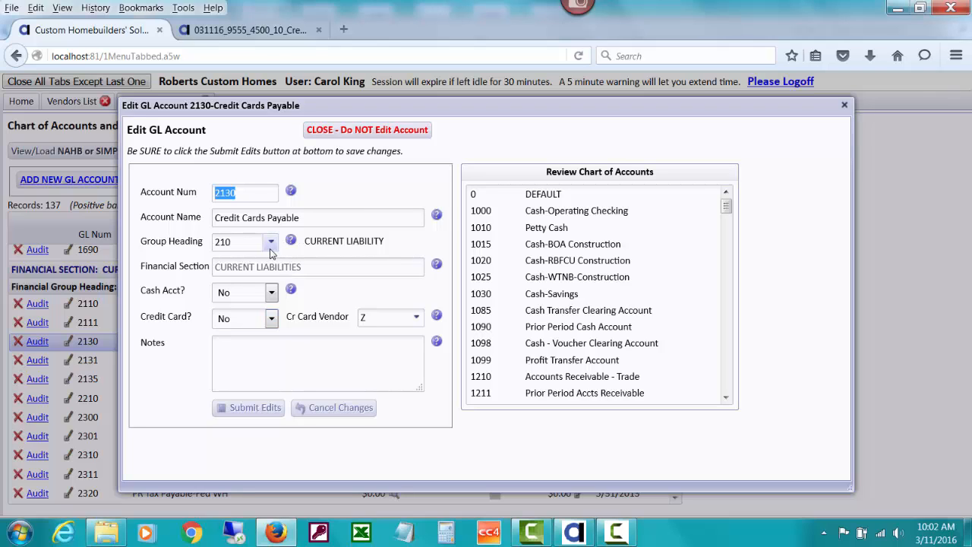
click(270, 244)
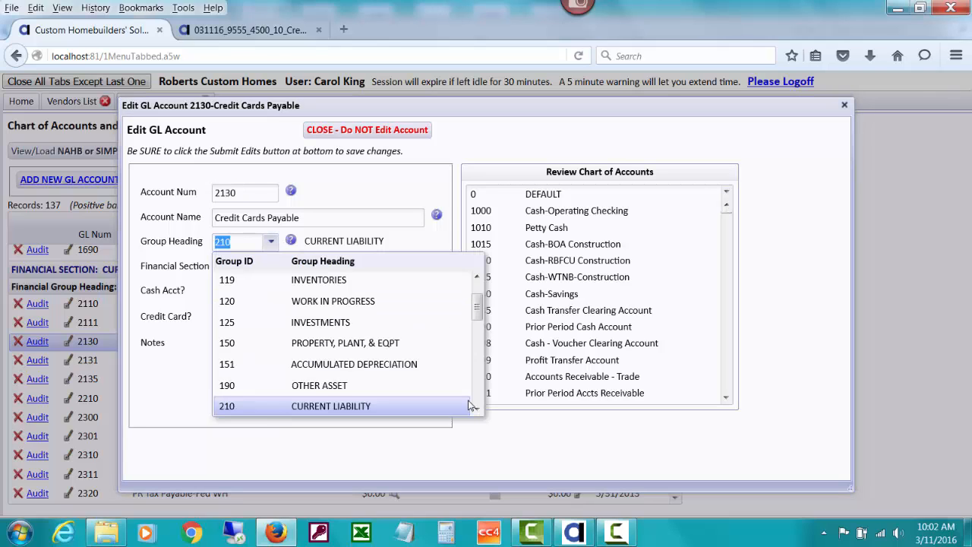
scroll(412, 404, down, 1)
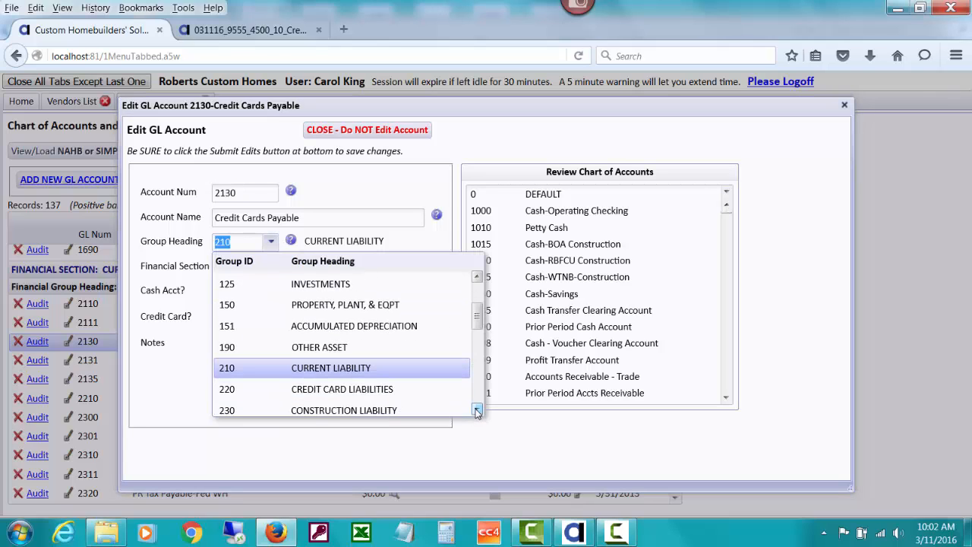
click(435, 389)
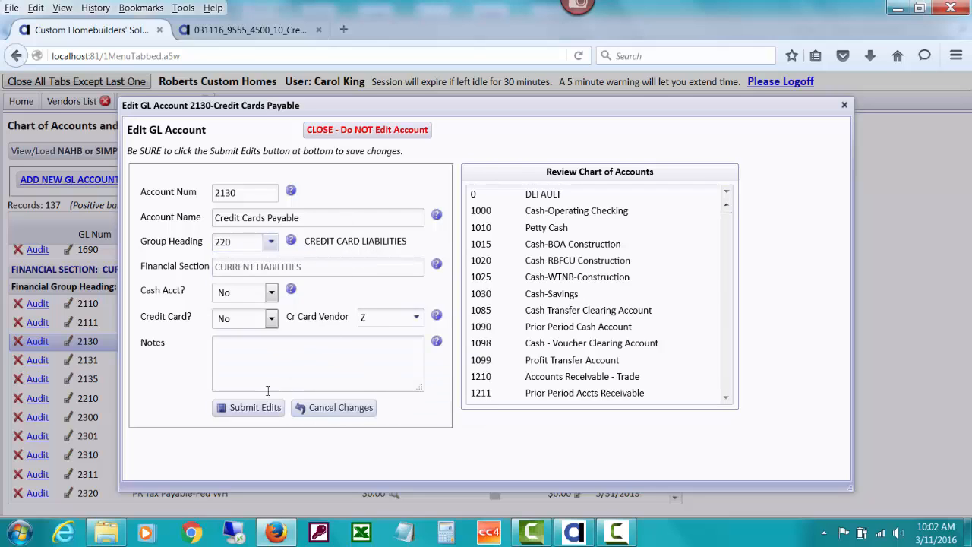
click(252, 408)
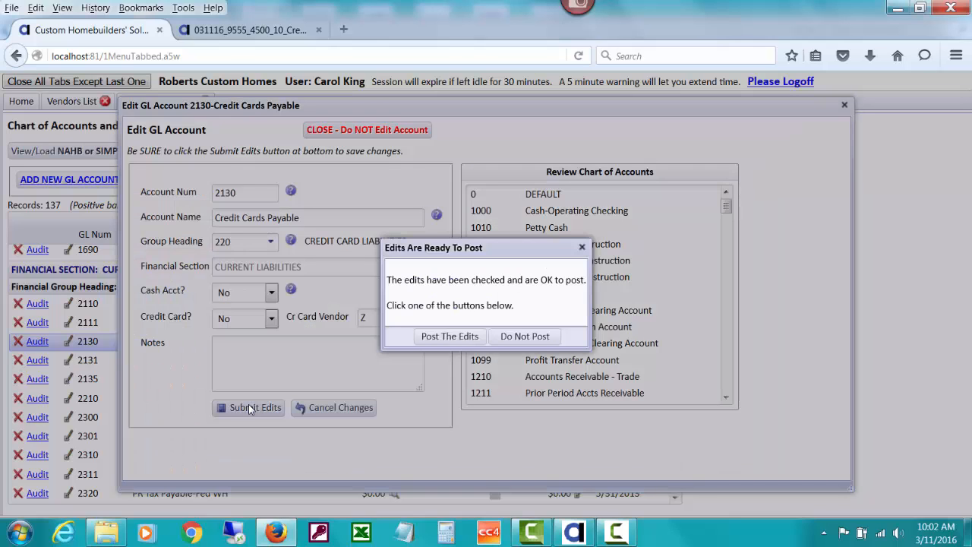
click(448, 336)
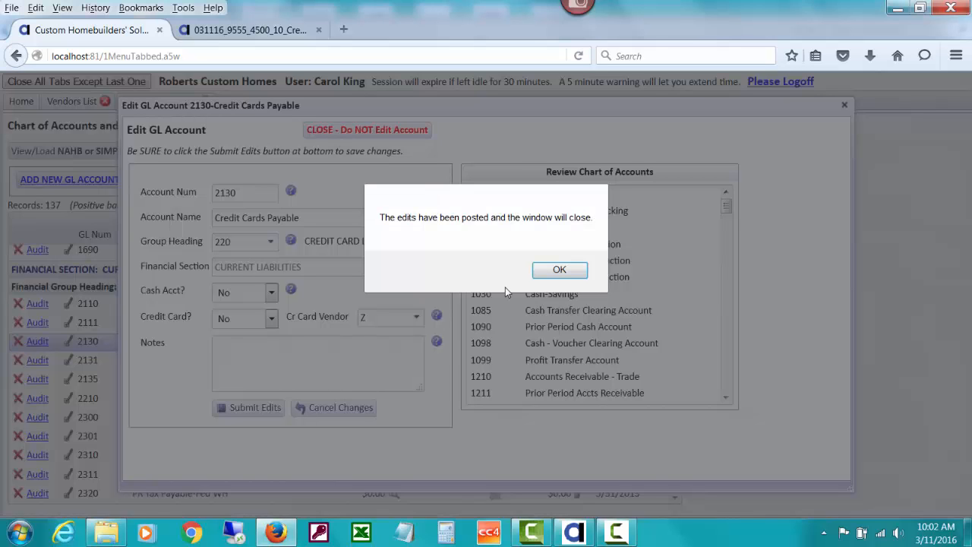
click(542, 271)
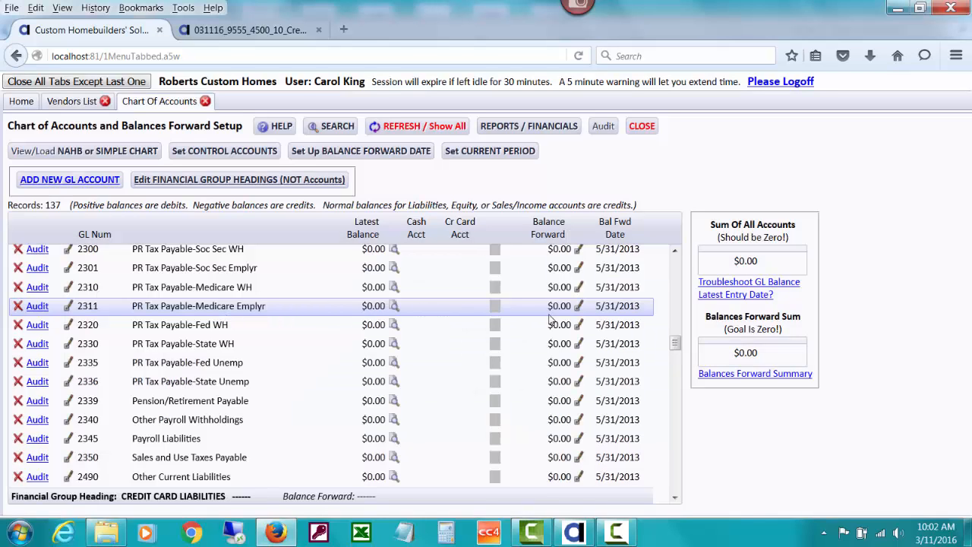
drag(674, 345, 675, 349)
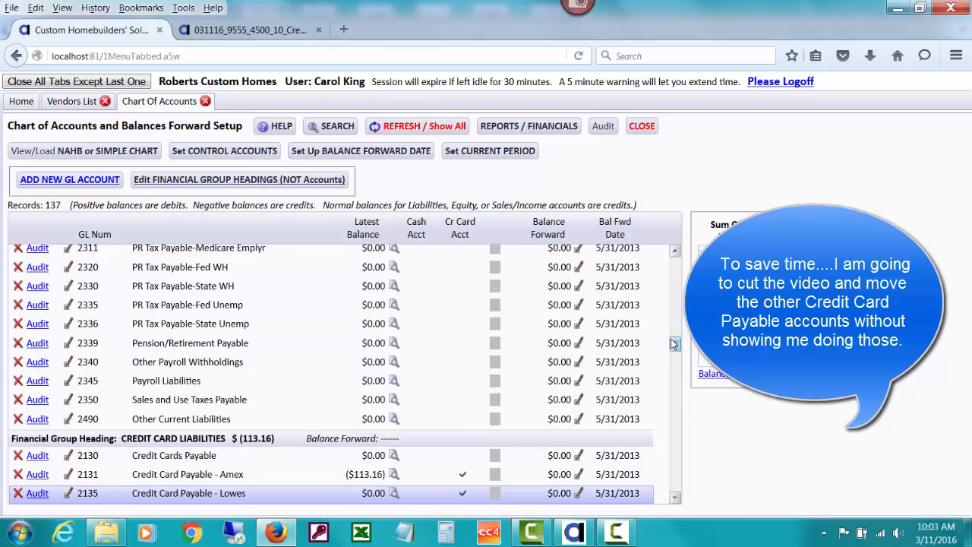
drag(674, 344, 674, 349)
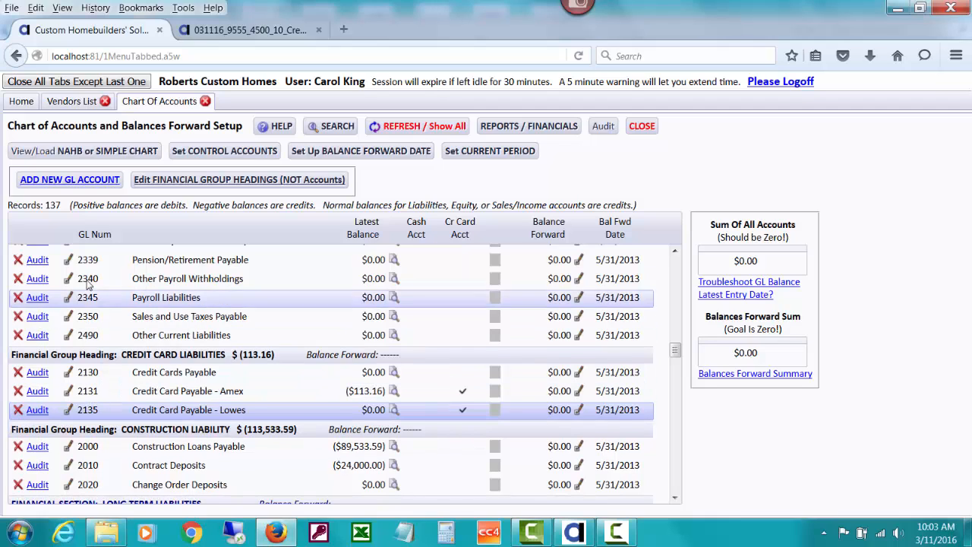
Start a new GL account numbered 2133, named CREDIT CARD PAYABLE - DISCOVER 6, under group heading 220 CREDIT CARD LIABILITIES
click(60, 182)
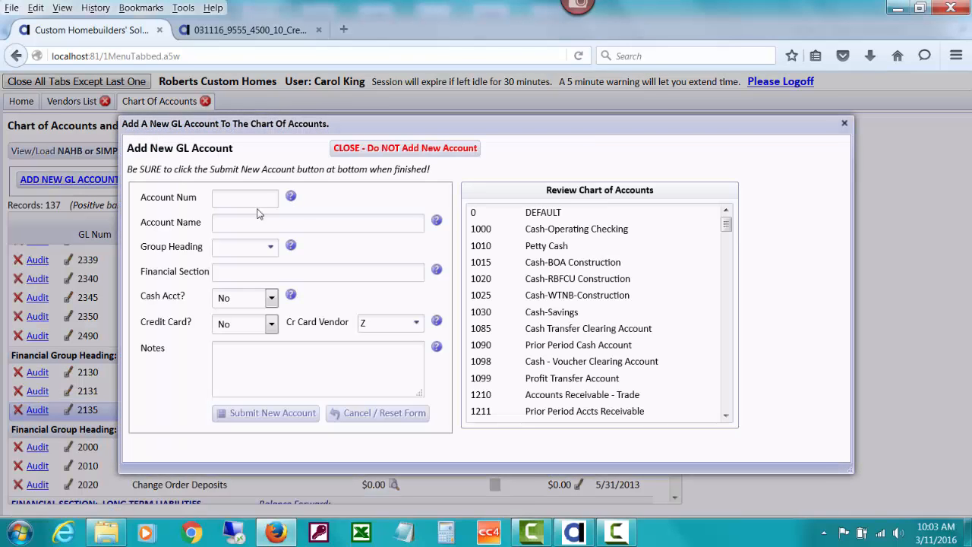
text(2133)
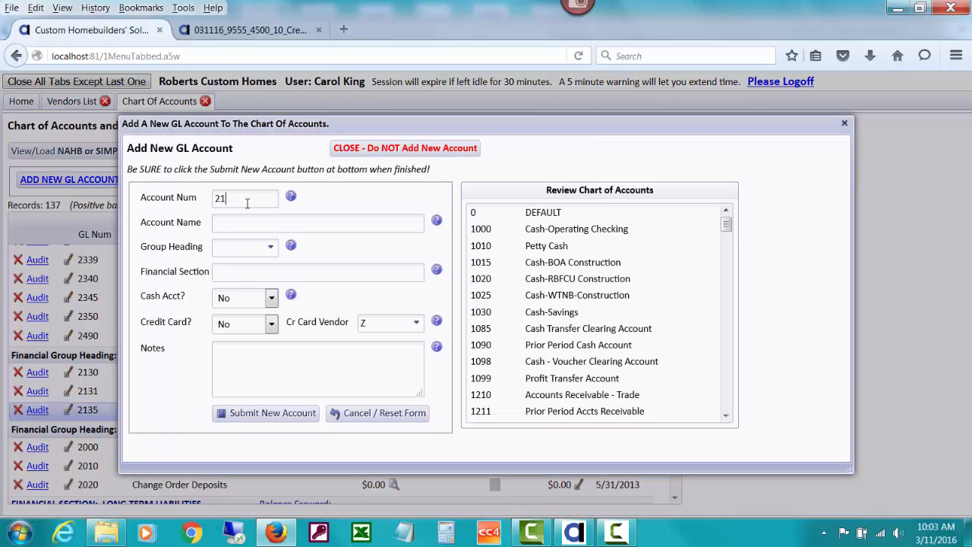
click(233, 222)
text(CREDIT CARD PAY)
text(AB)
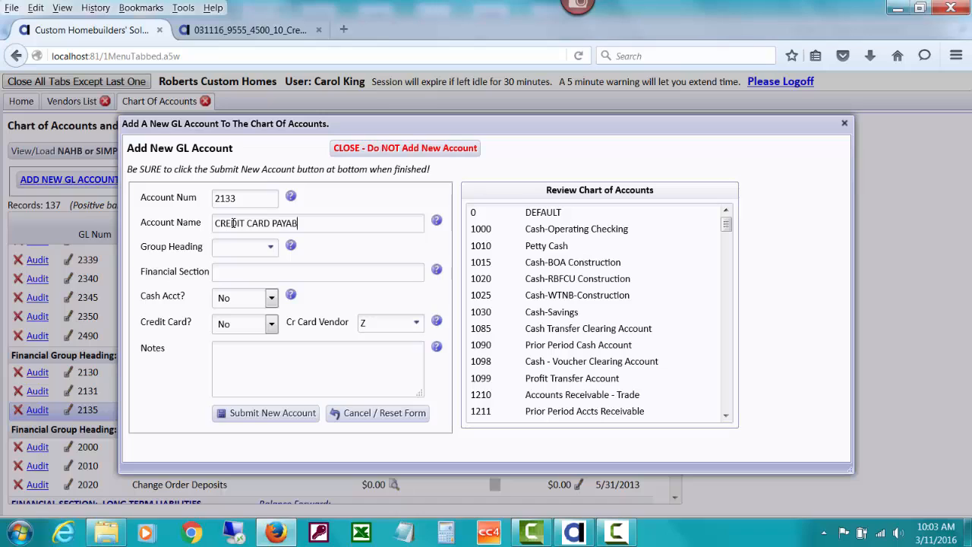
text(LE - DISCOVER 6)
click(269, 249)
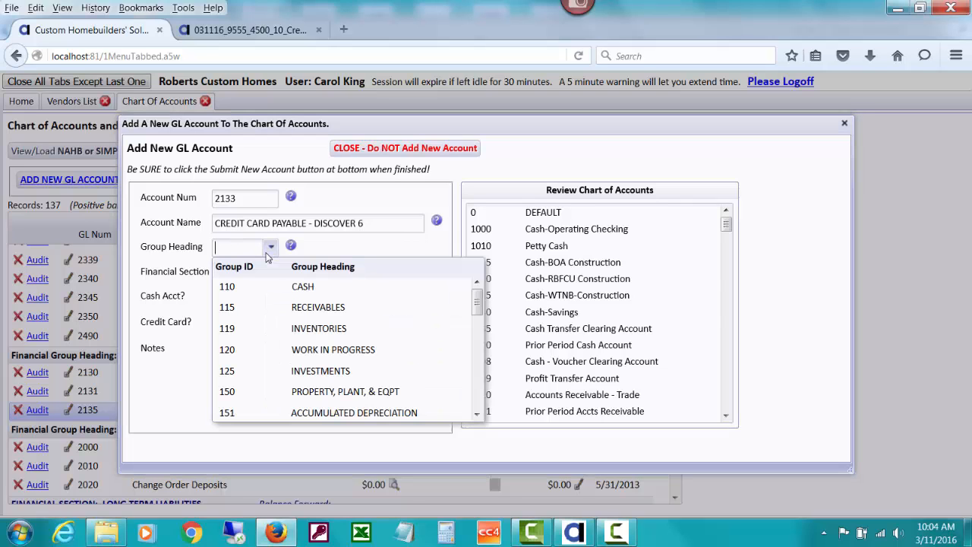
drag(476, 303, 477, 350)
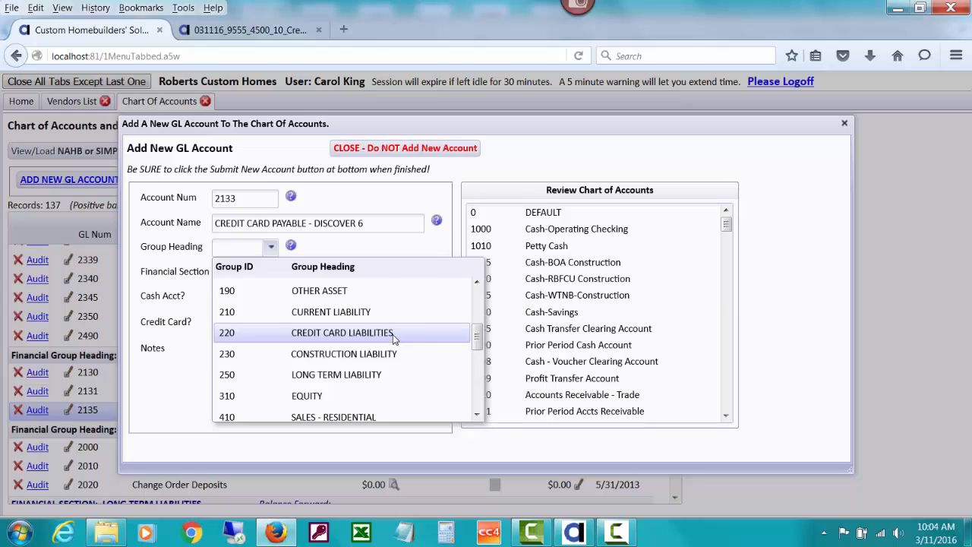
click(392, 334)
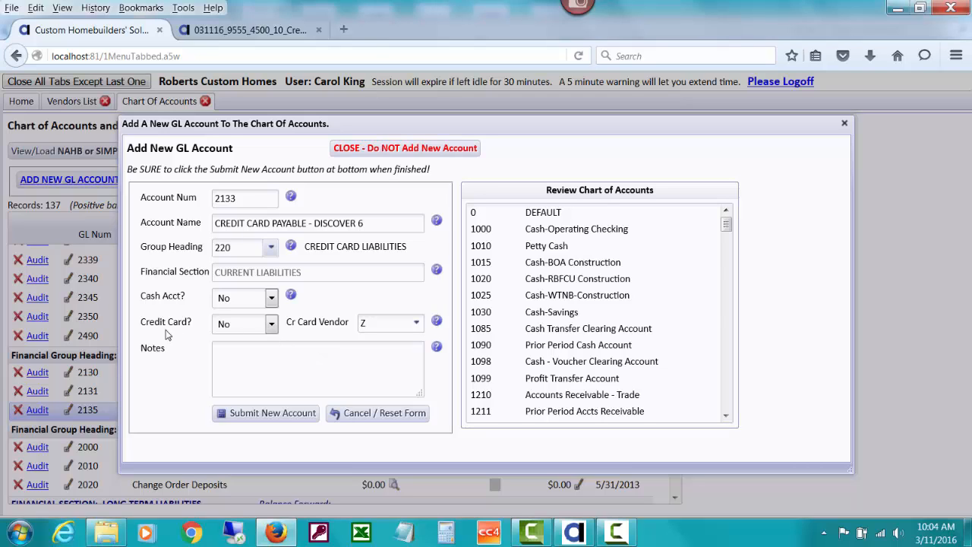
Set Credit Card to Yes for the new account and consult the help on the credit card vendor field
click(271, 325)
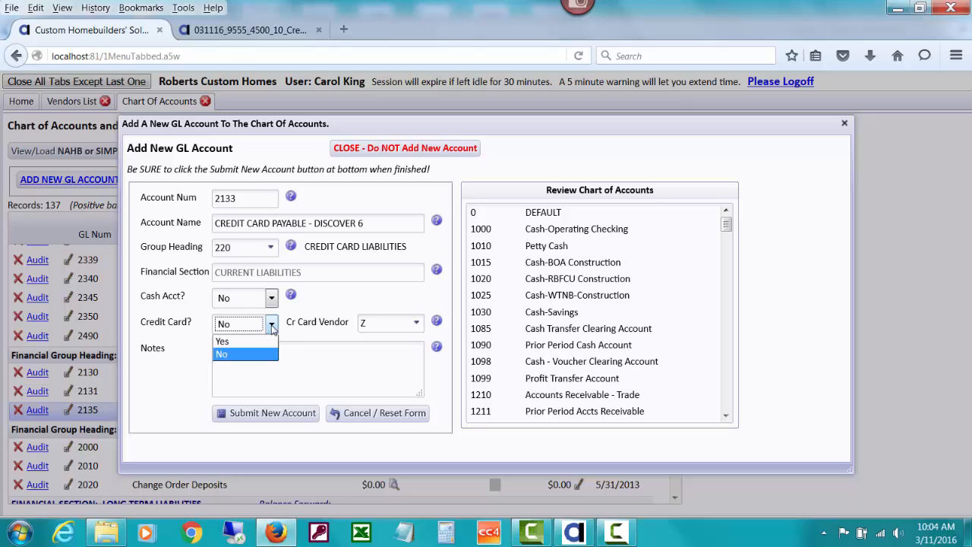
click(259, 341)
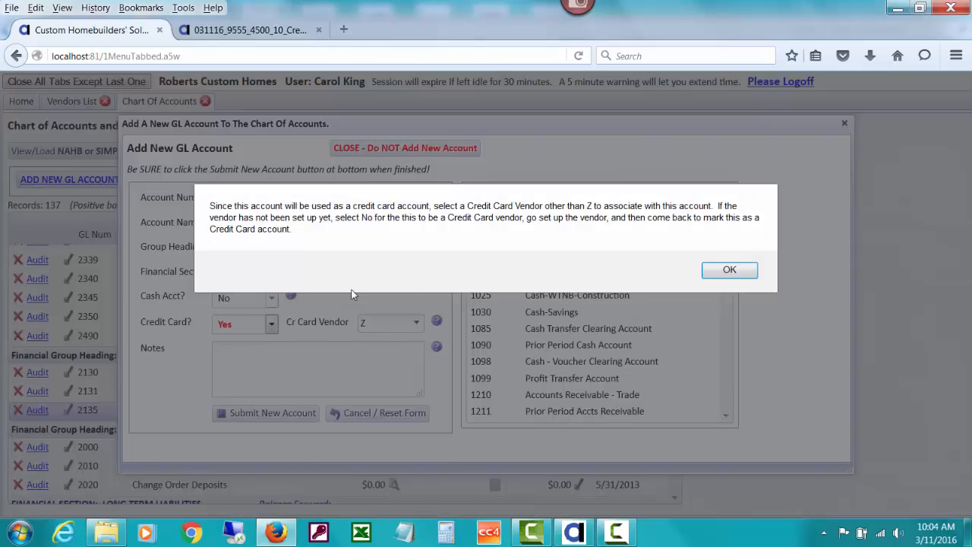
click(733, 269)
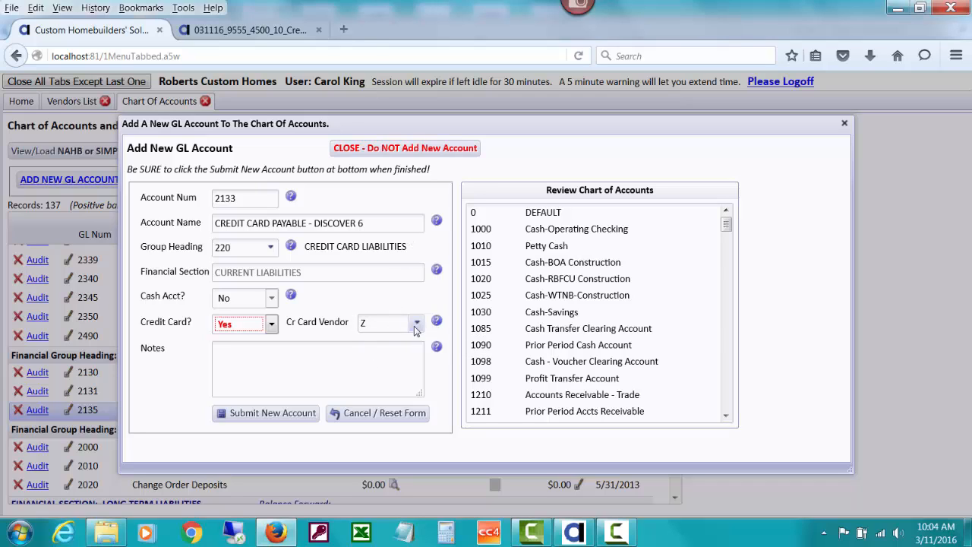
click(438, 322)
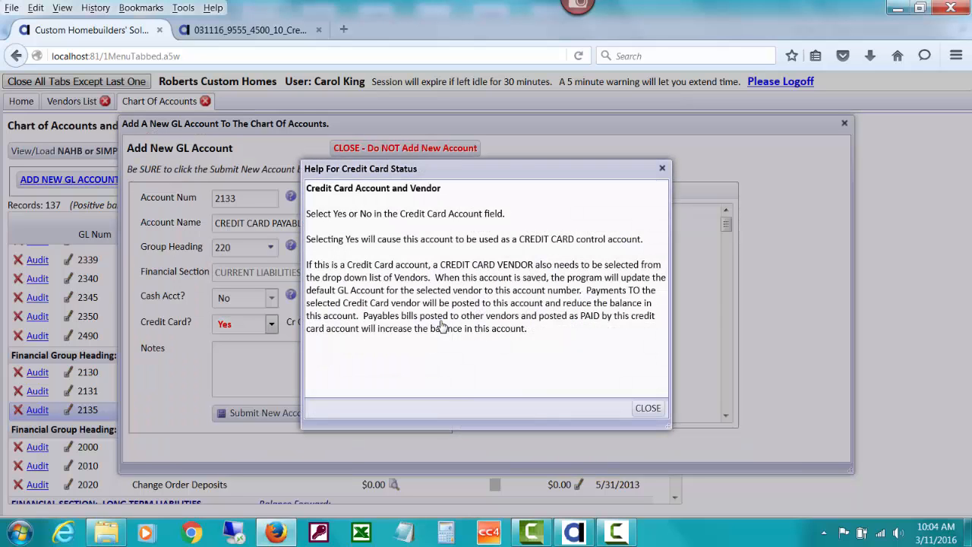
click(647, 409)
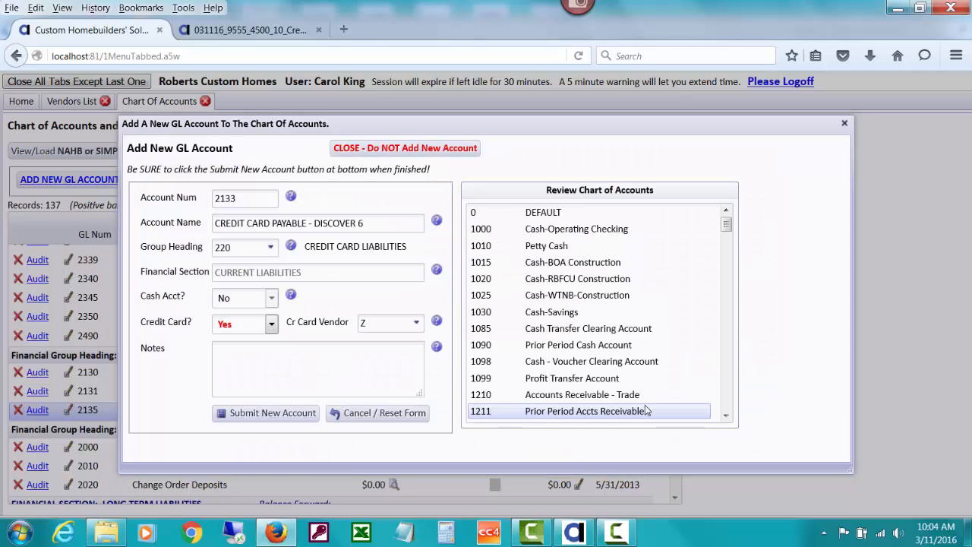
Assign DISCOVER6 as the new account's credit card vendor, post account 2133, and close the new account form
click(417, 324)
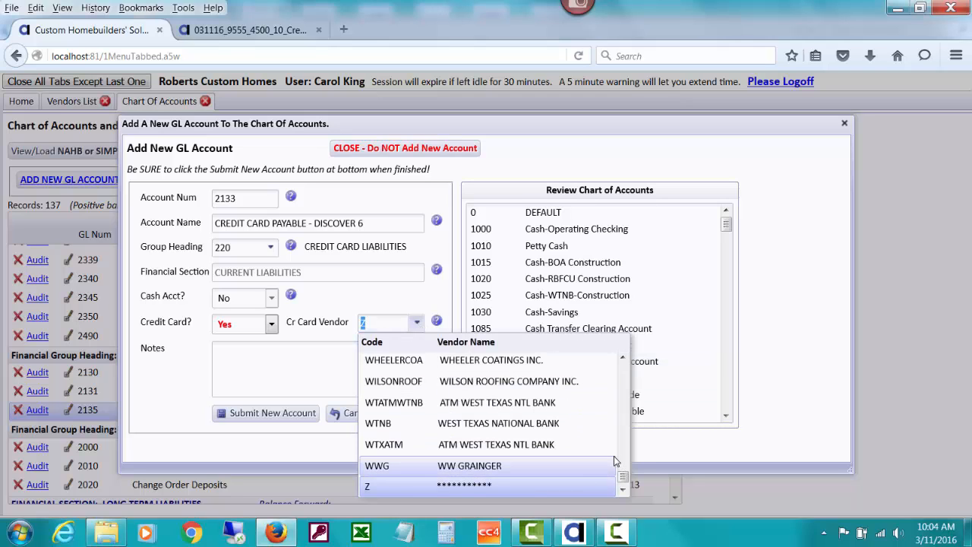
text(di)
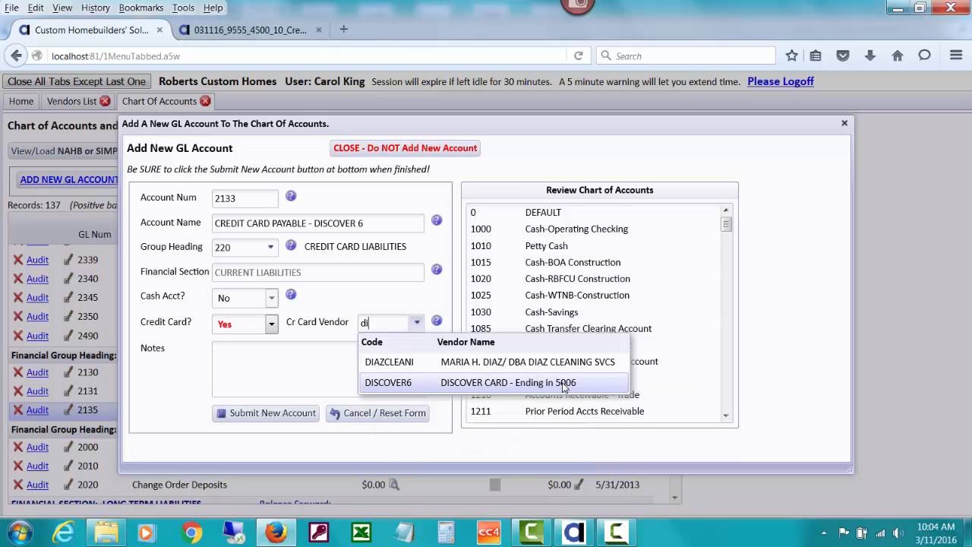
click(563, 383)
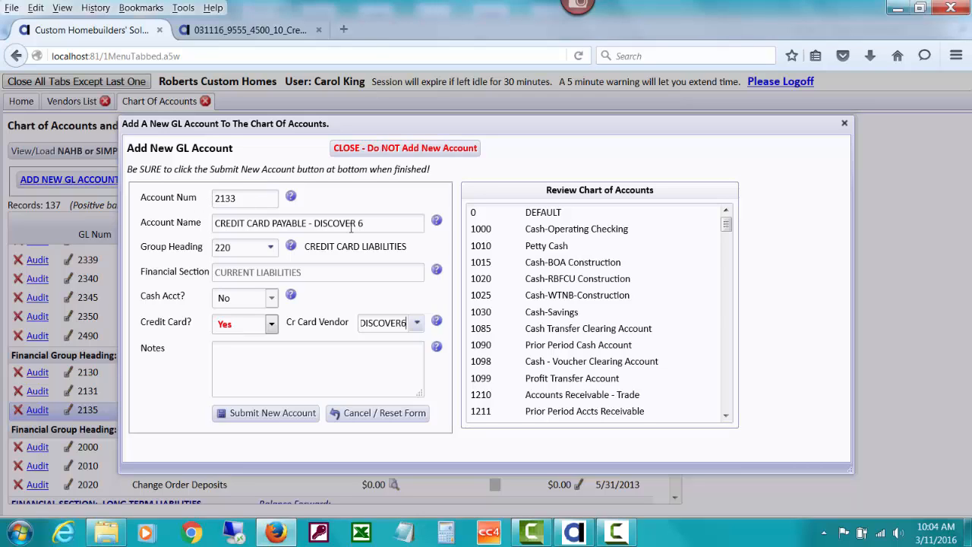
click(298, 418)
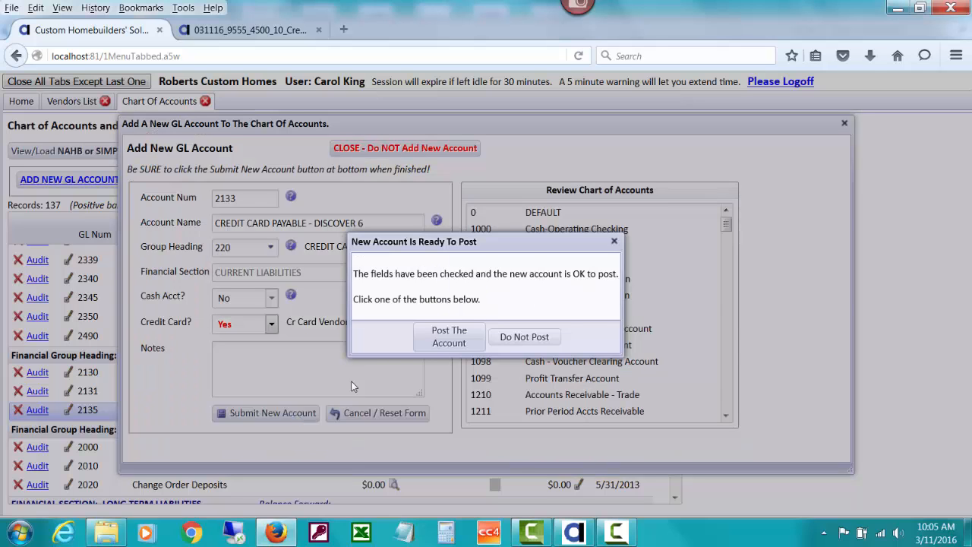
click(456, 340)
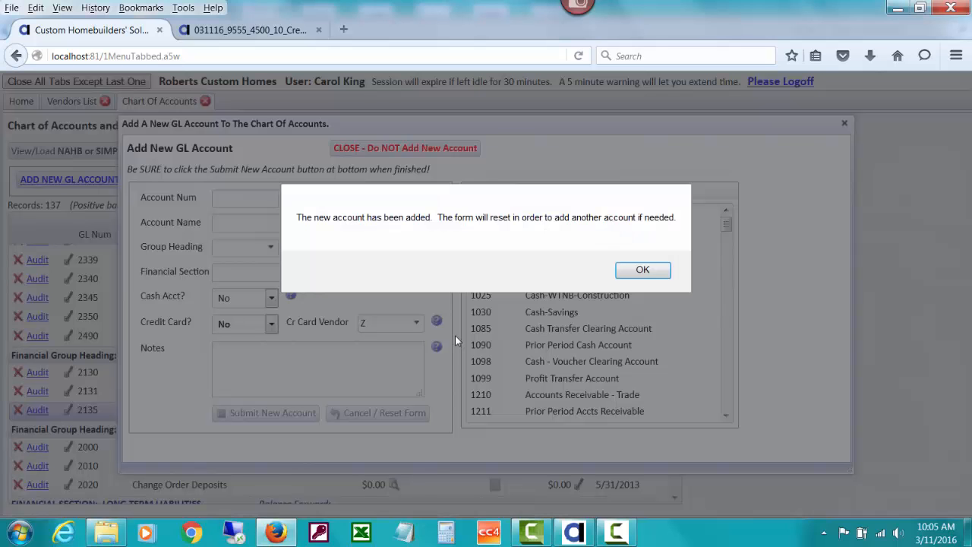
click(642, 270)
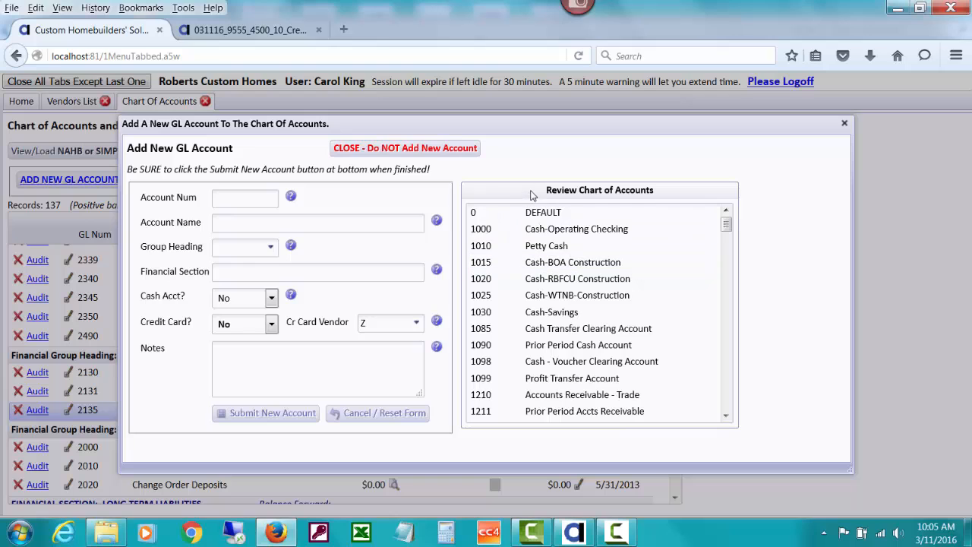
click(479, 155)
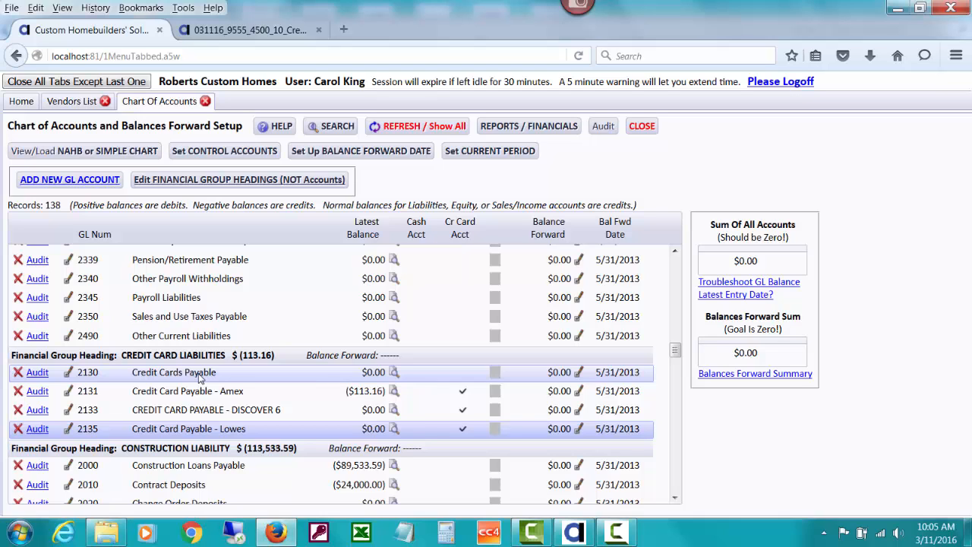
Delete account 2130 Credit Cards Payable from the chart of accounts
click(18, 372)
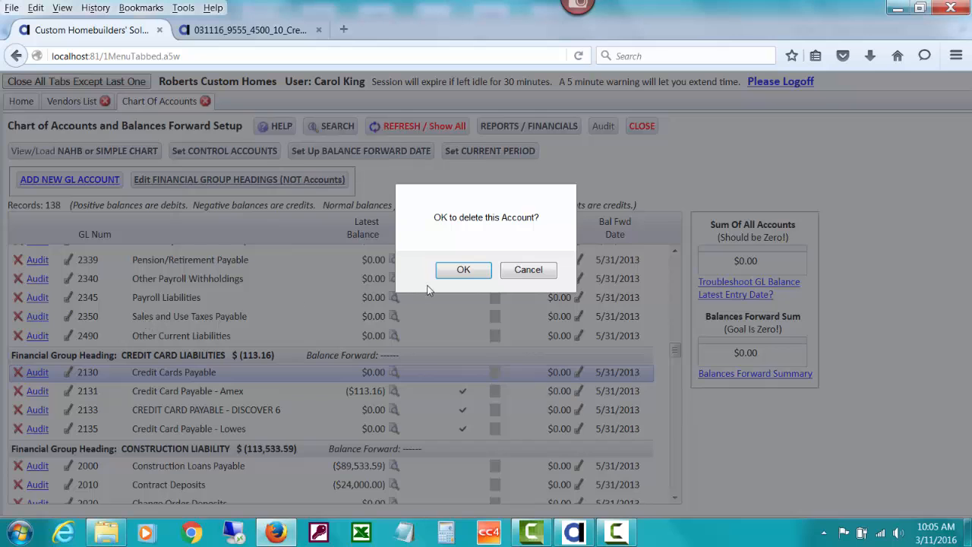
click(461, 270)
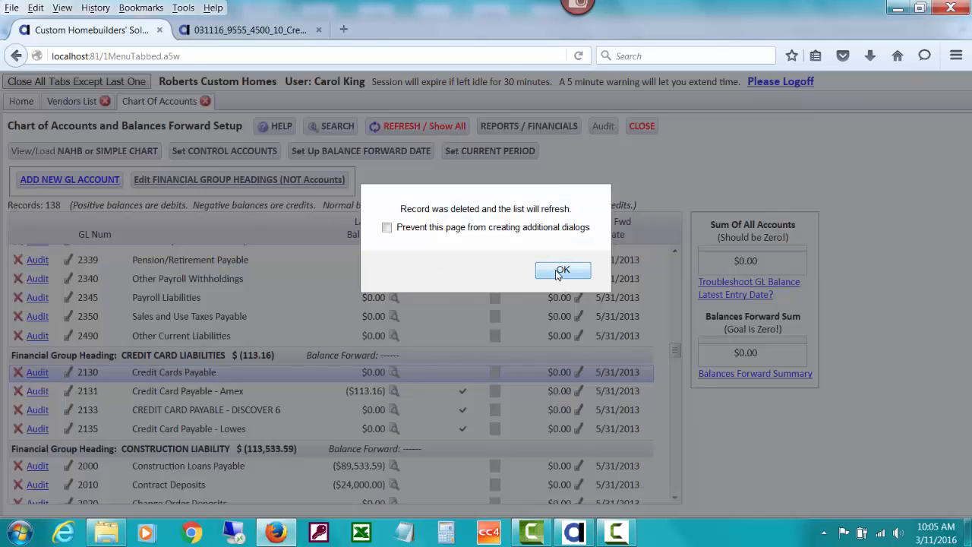
click(559, 272)
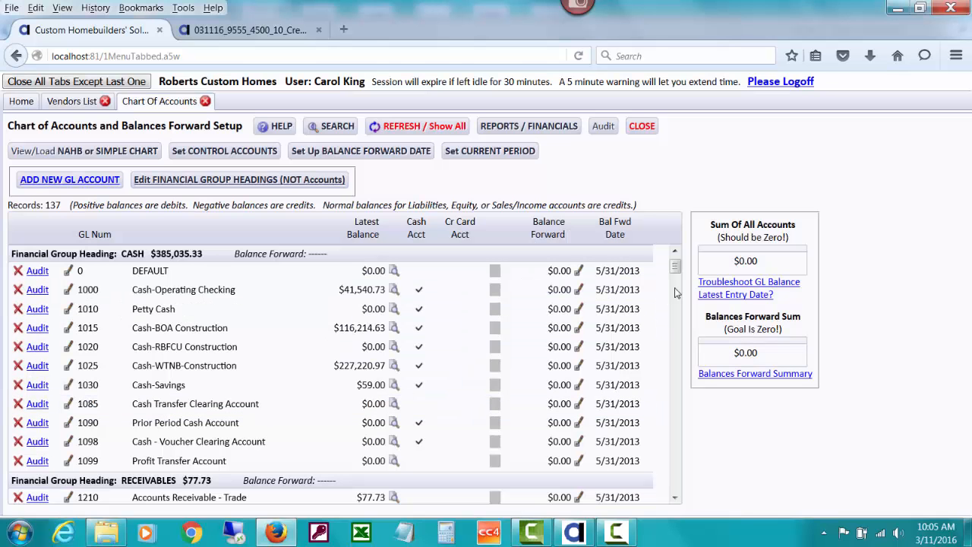
Rename GL account 2133 to "Credit Card Payable - Discover 6" in mixed case and post the edit
drag(678, 265, 679, 354)
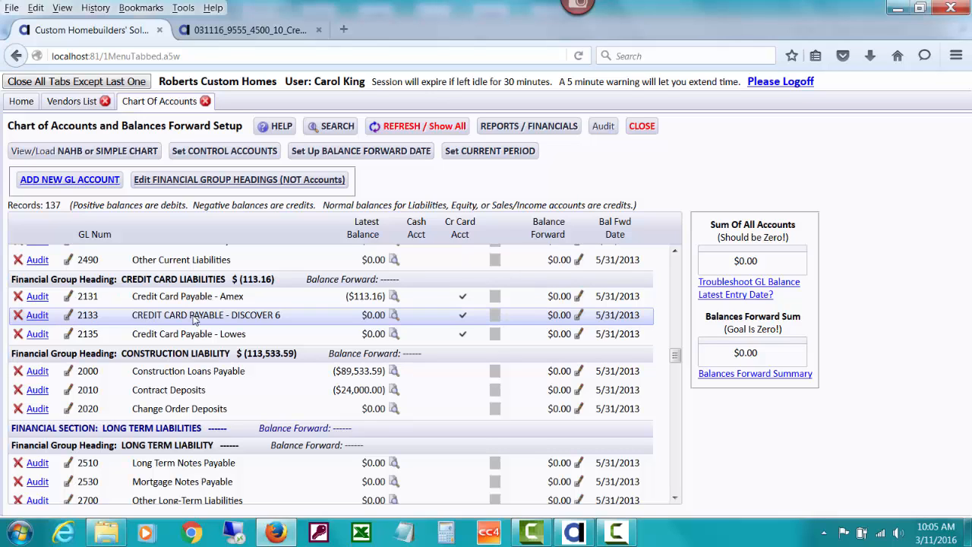
click(66, 319)
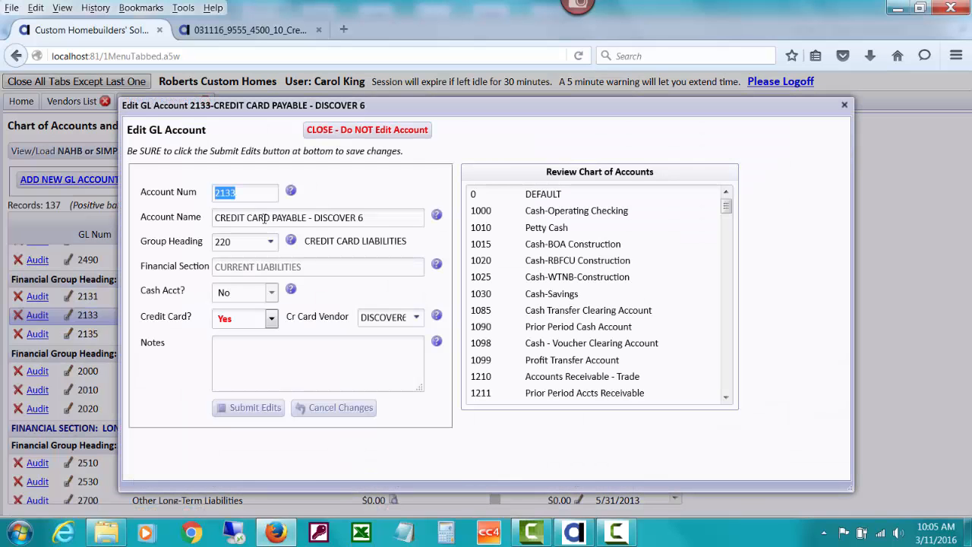
drag(380, 216, 168, 199)
click(168, 199)
drag(370, 218, 216, 214)
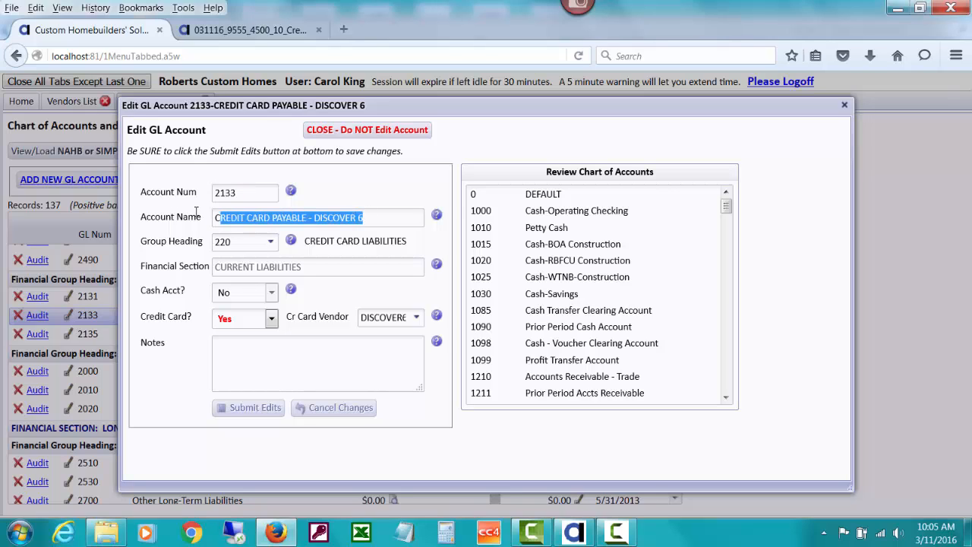
text(Credit )
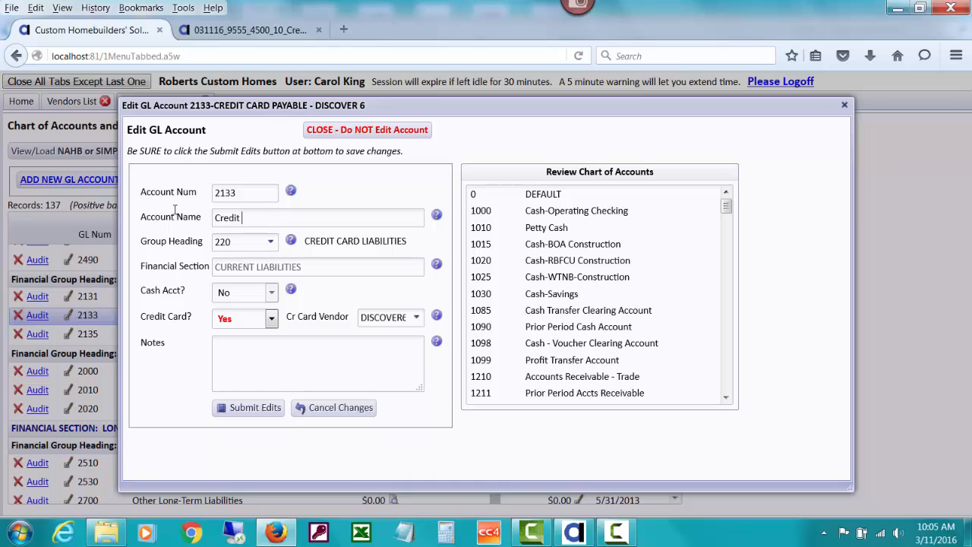
text(Card Payable - Discover 6)
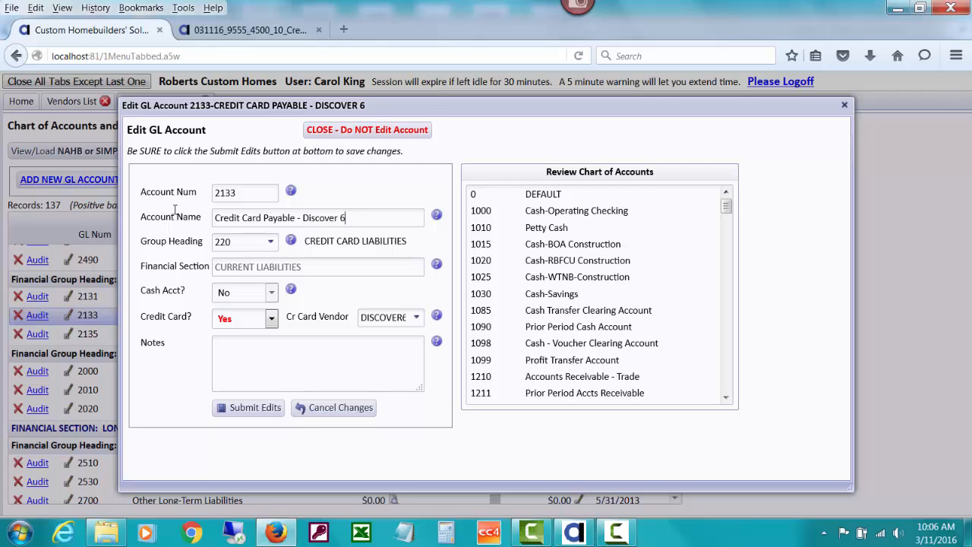
click(256, 408)
click(450, 339)
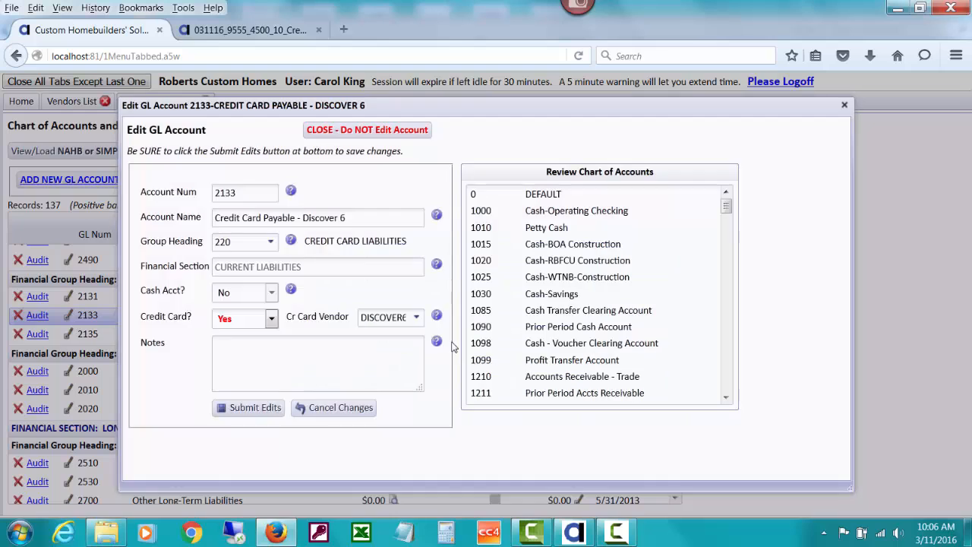
click(559, 272)
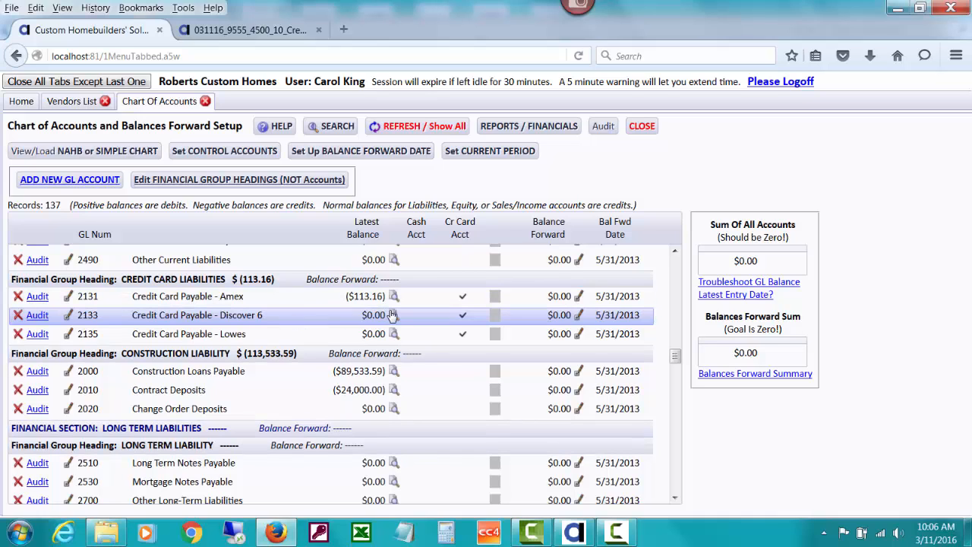
Close the chart of accounts and open the setup of vendor DISCOVER6 from the vendors list
click(641, 127)
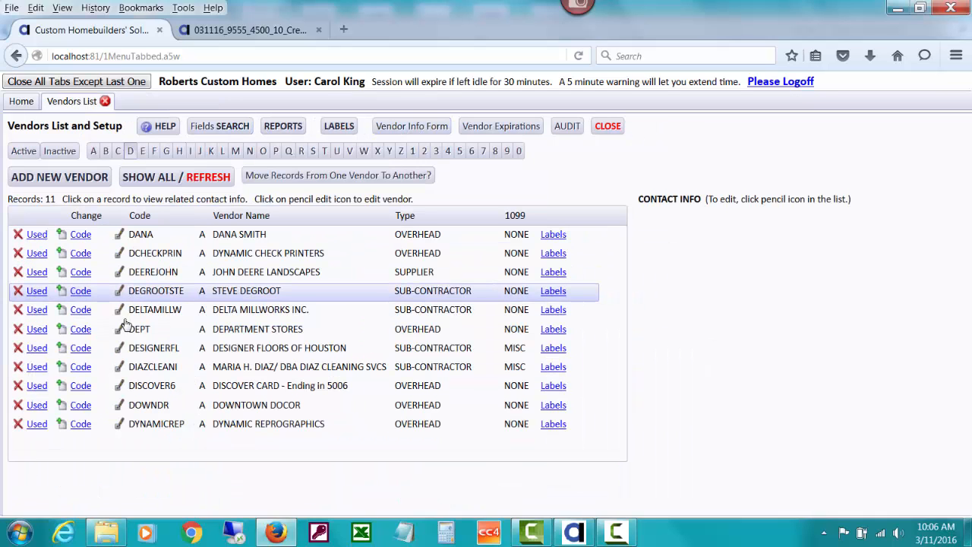
click(120, 389)
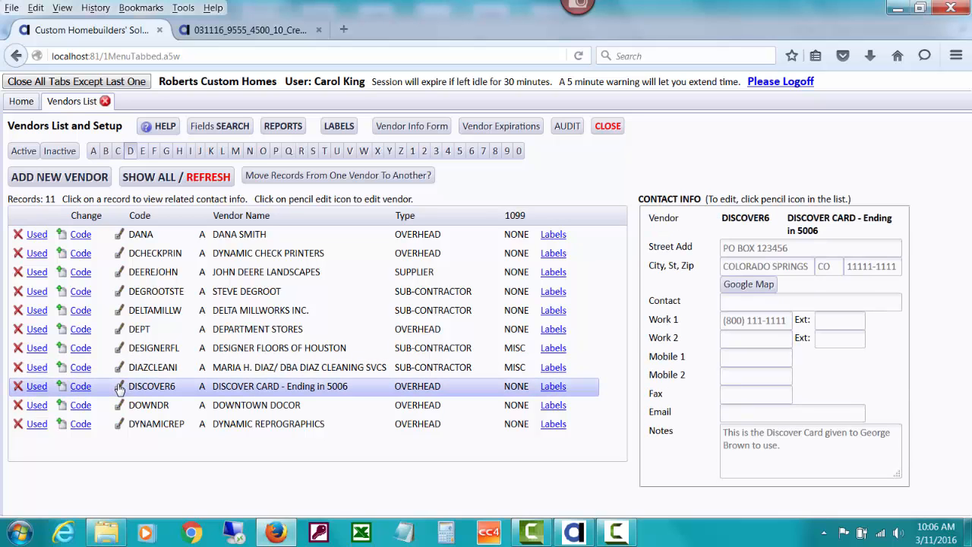
click(119, 387)
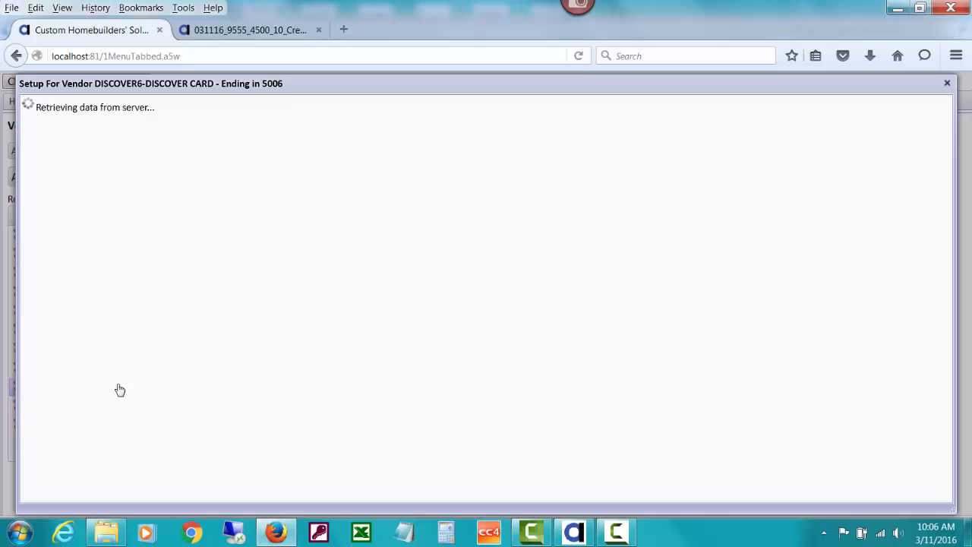